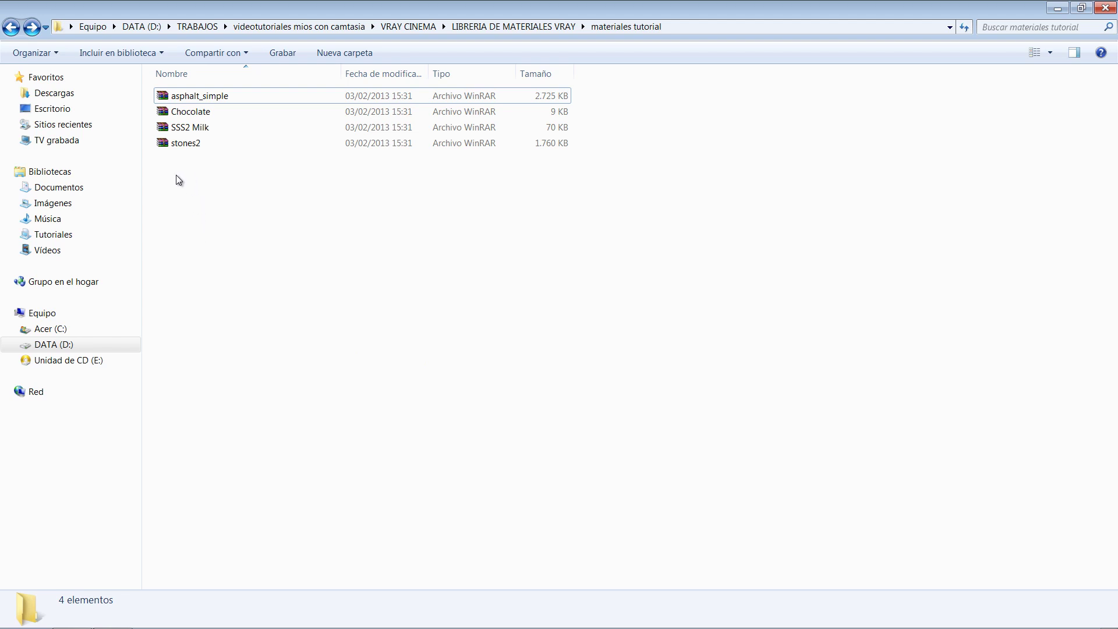
- Extract all four material archives (asphalt_simple, Chocolate, SSS2 Milk and stones2) directly into the current folder
{"action": "left_click_drag", "start_coordinate": [179, 180], "coordinate": [213, 105]}
{"action": "right_click", "coordinate": [213, 105]}
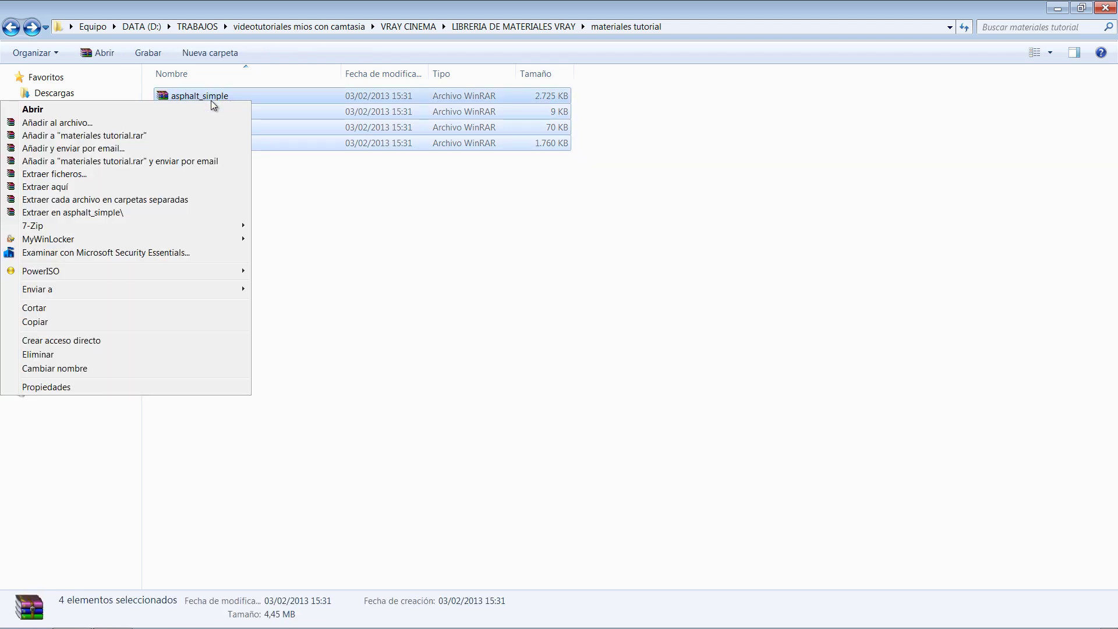
{"action": "left_click", "coordinate": [168, 188]}
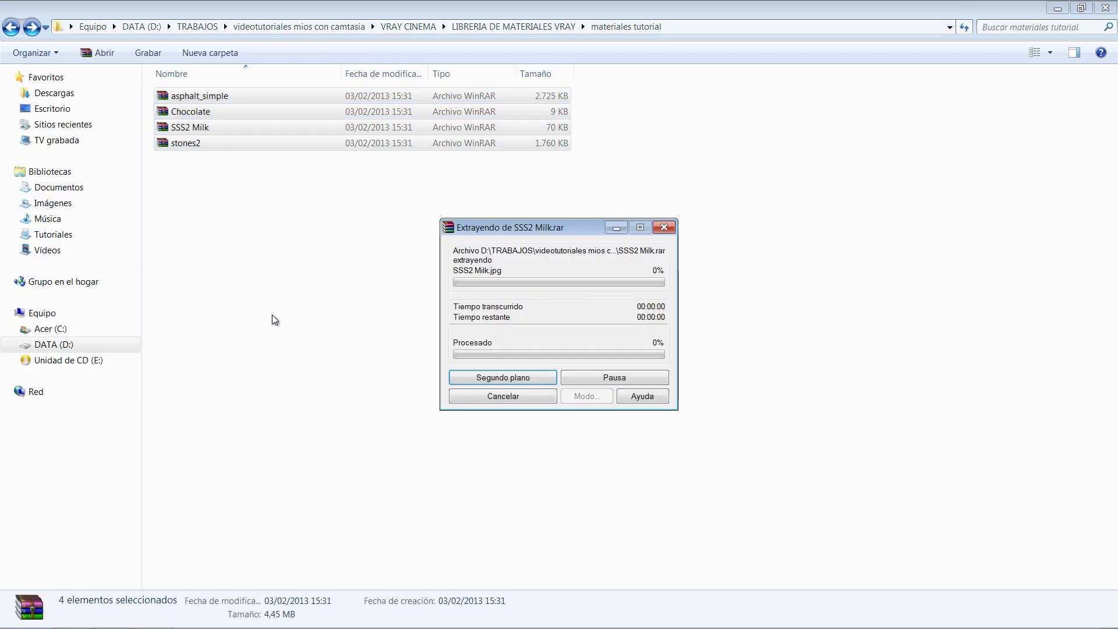
{"action": "left_click", "coordinate": [275, 320]}
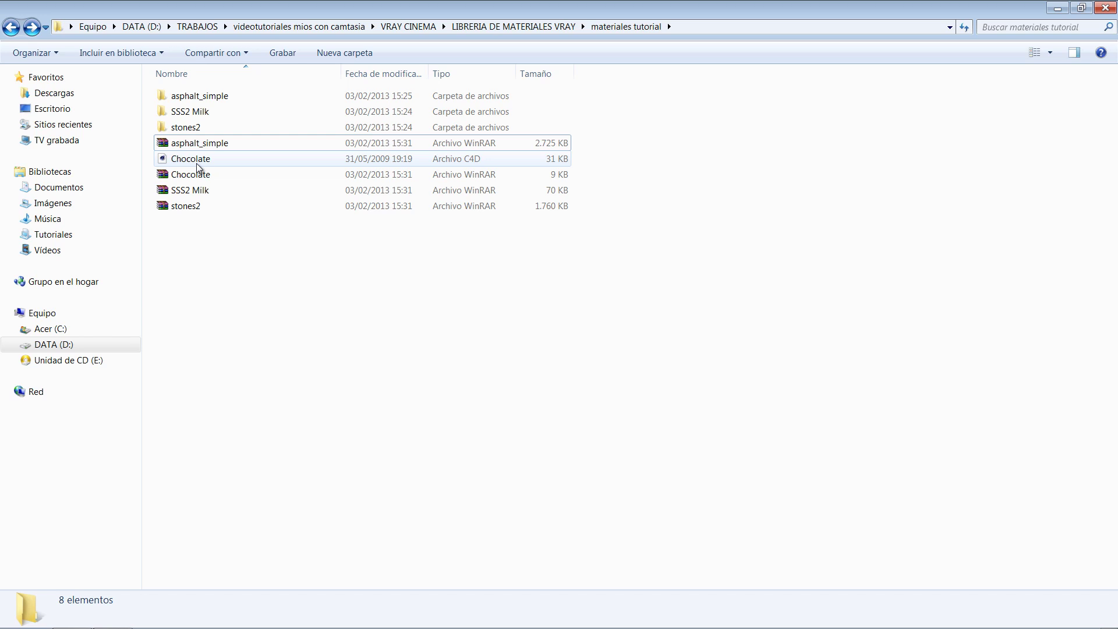
- Inspect the contents of the extracted SSS2 Milk folder and the asphalt_simple folder, including its tex subfolder
{"action": "double_click", "coordinate": [187, 112]}
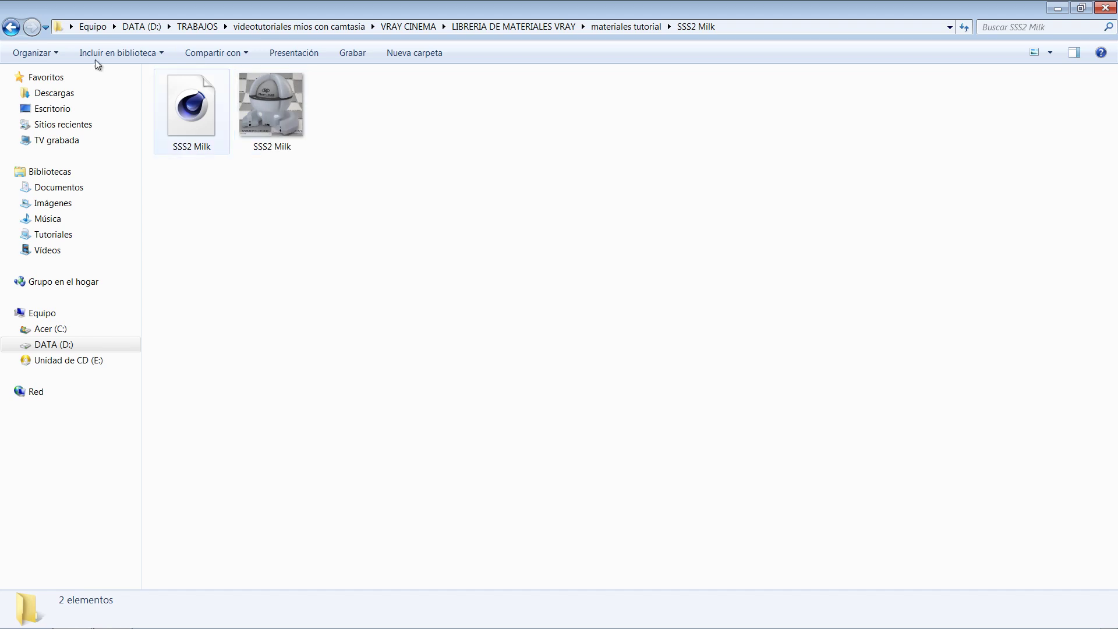
{"action": "left_click", "coordinate": [11, 27]}
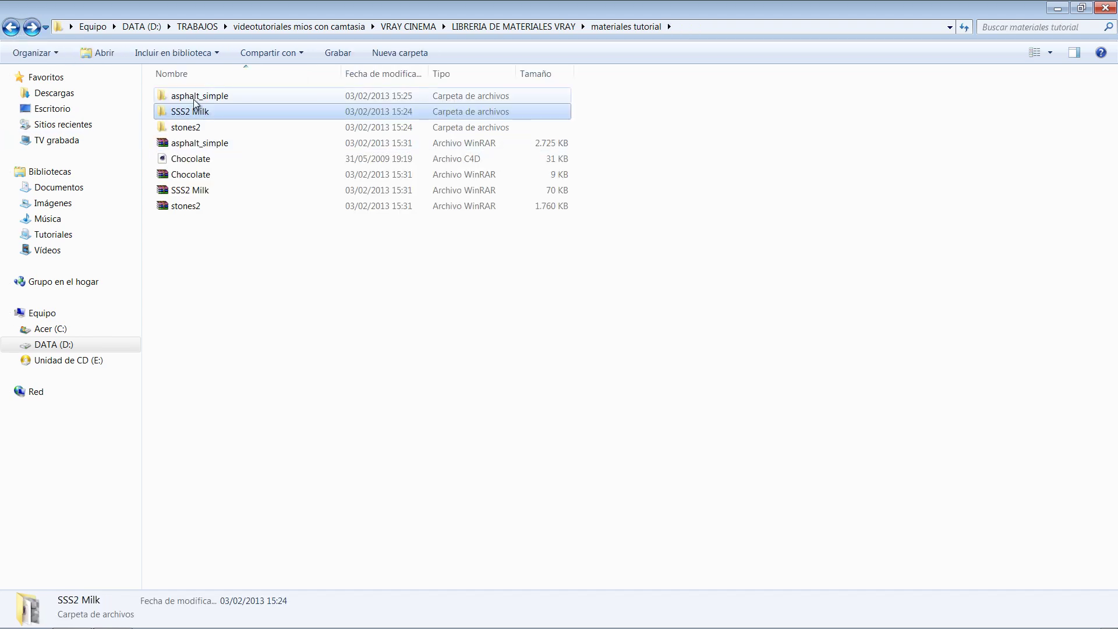
{"action": "double_click", "coordinate": [195, 96]}
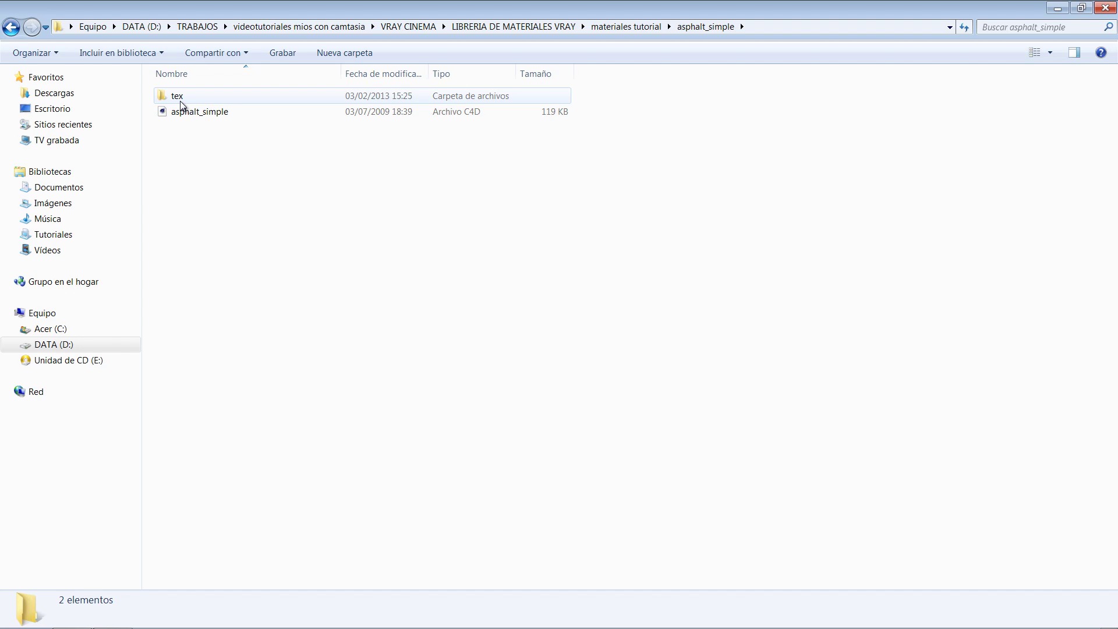
{"action": "mouse_move", "coordinate": [180, 103]}
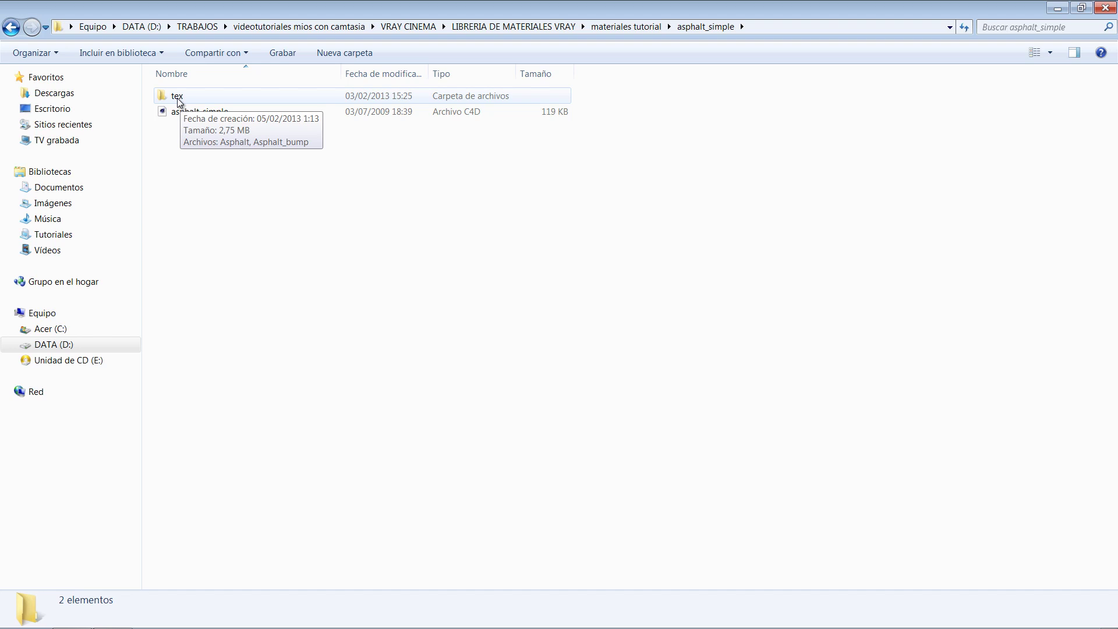
{"action": "double_click", "coordinate": [179, 101]}
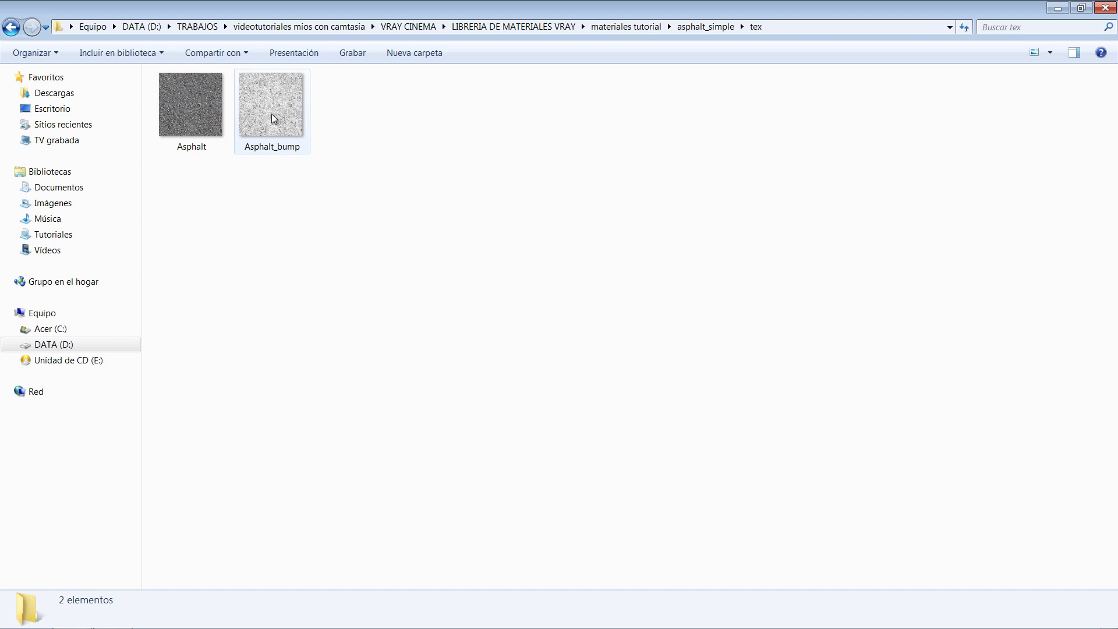
{"action": "left_click", "coordinate": [11, 30]}
{"action": "left_click", "coordinate": [12, 30]}
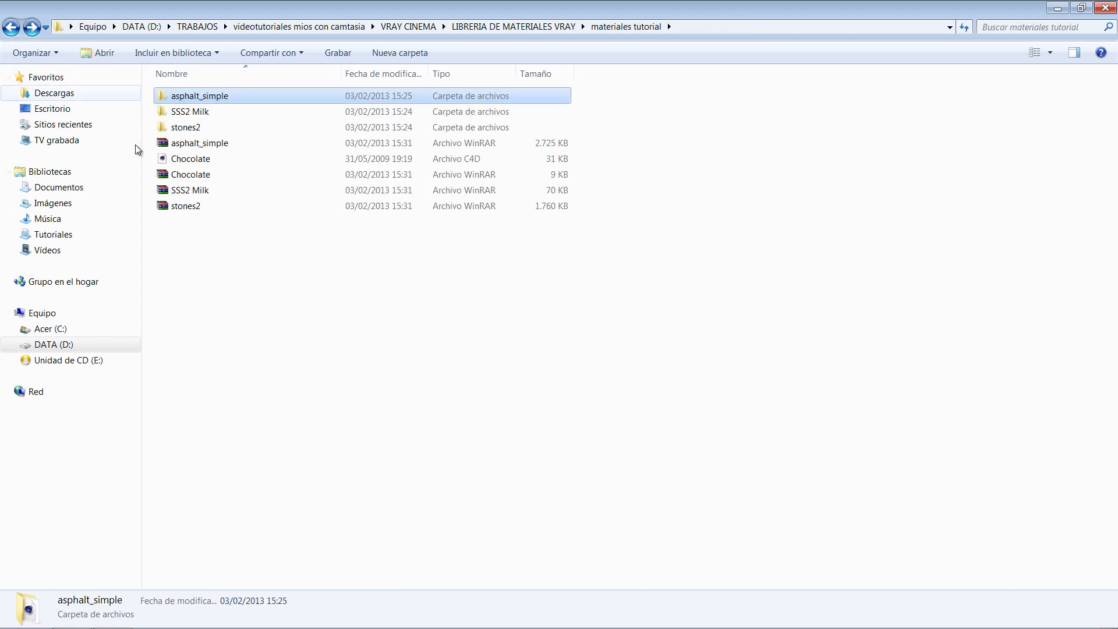
- Show the extracted stones2 folder's contents as large thumbnails and inspect the texture images in its tex subfolder
{"action": "double_click", "coordinate": [199, 130]}
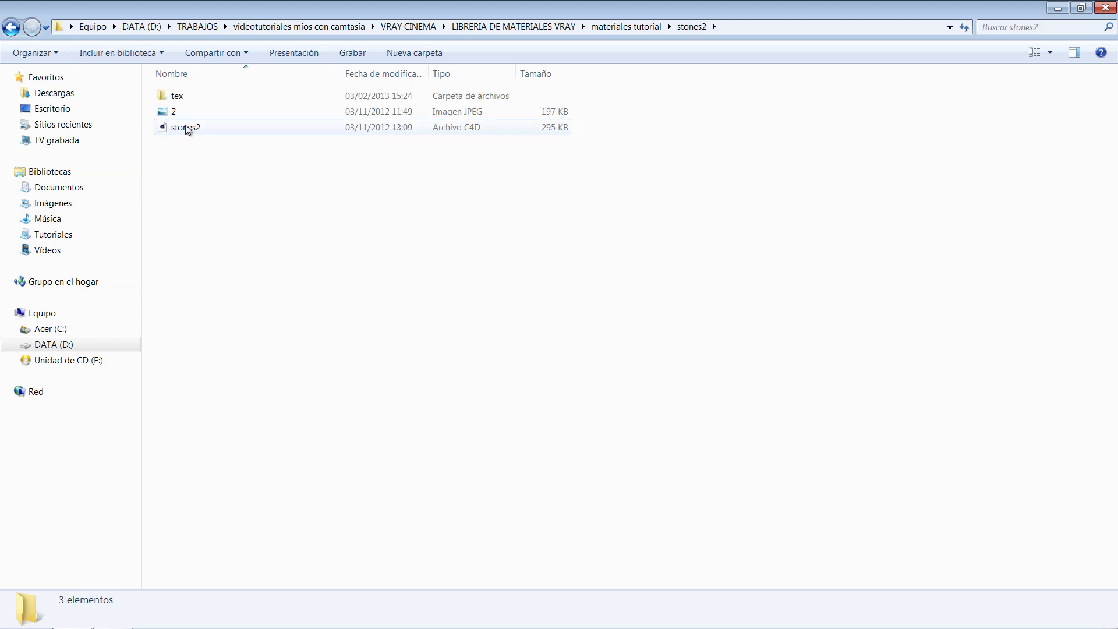
{"action": "left_click", "coordinate": [1050, 53]}
{"action": "left_click", "coordinate": [1055, 62]}
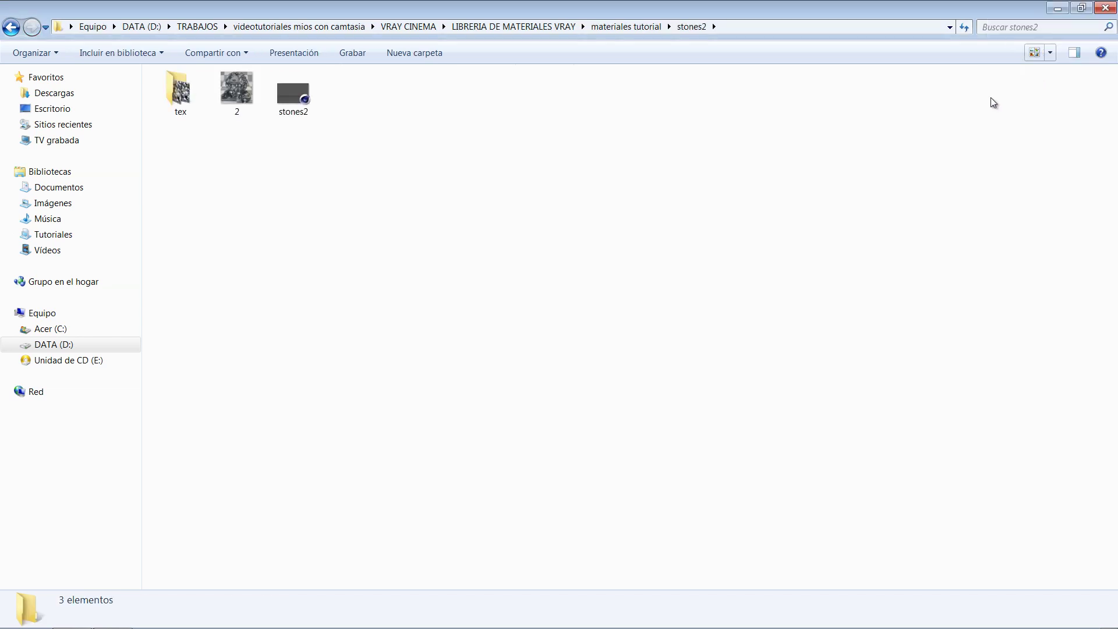
{"action": "left_click", "coordinate": [1049, 54]}
{"action": "left_click", "coordinate": [1048, 42]}
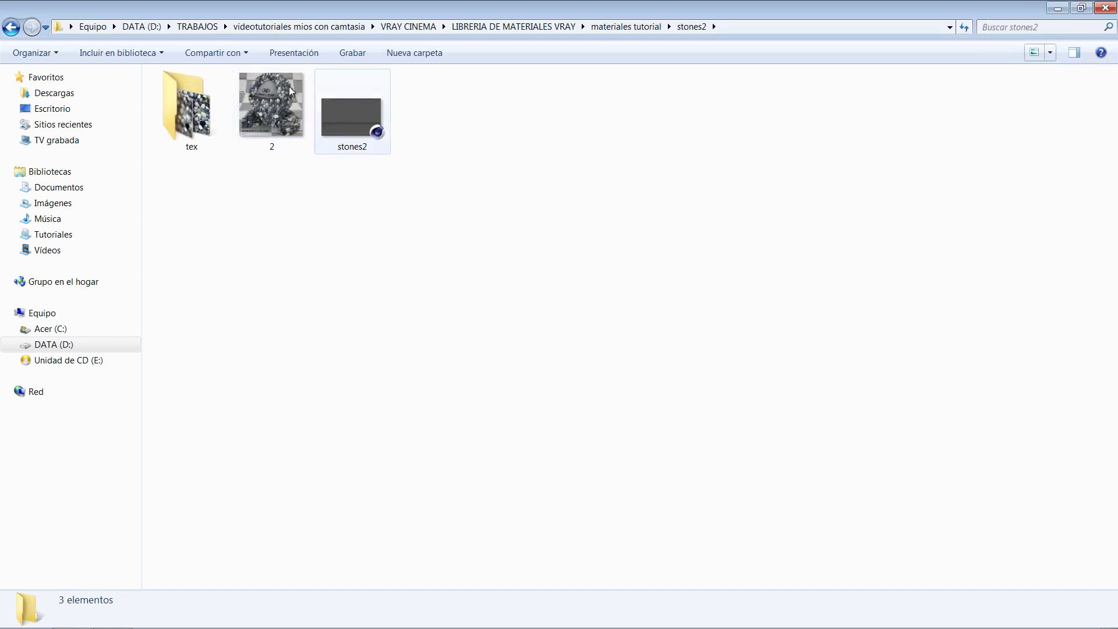
{"action": "double_click", "coordinate": [203, 121]}
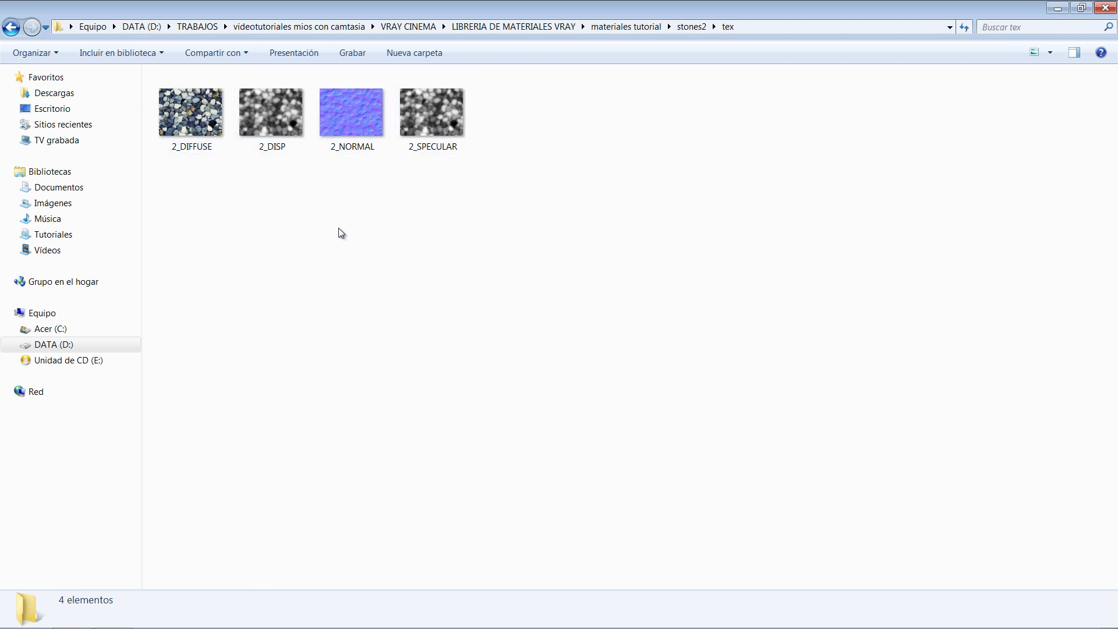
{"action": "left_click", "coordinate": [11, 27]}
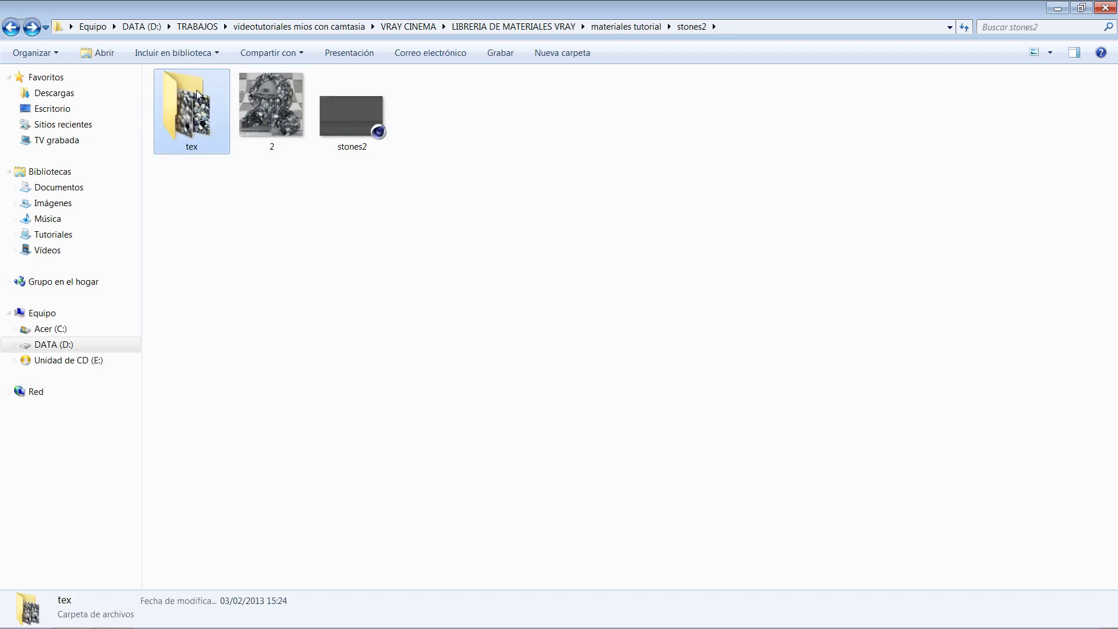
{"action": "left_click", "coordinate": [11, 27]}
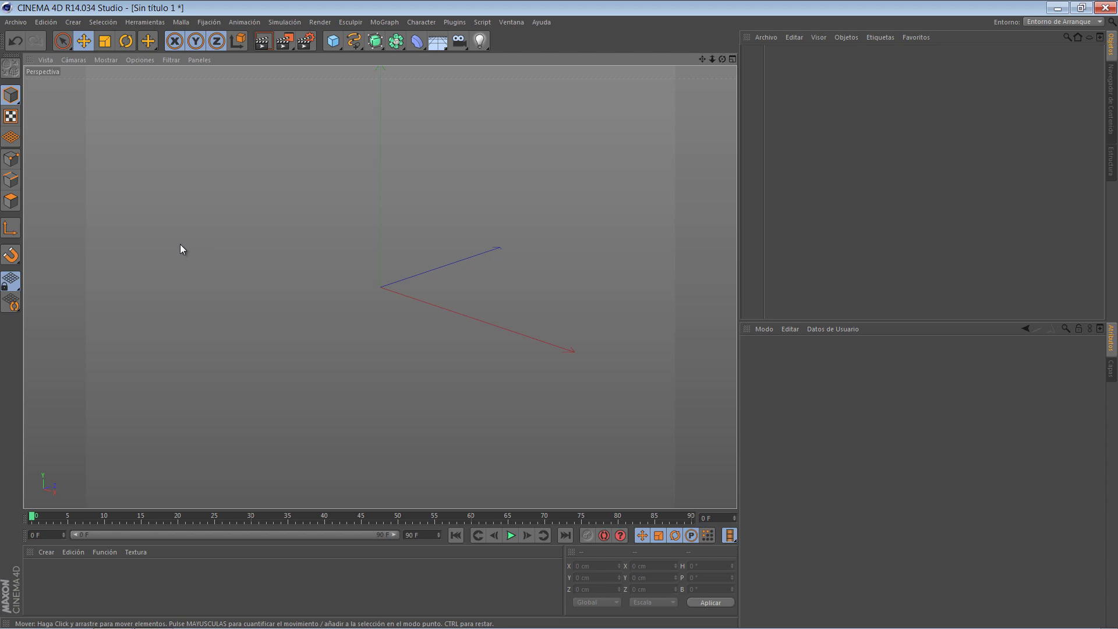
- In CINEMA 4D, open the preferences folder from the preferences and inspect the .lib4d files stored under library\browser
{"action": "left_click", "coordinate": [37, 23]}
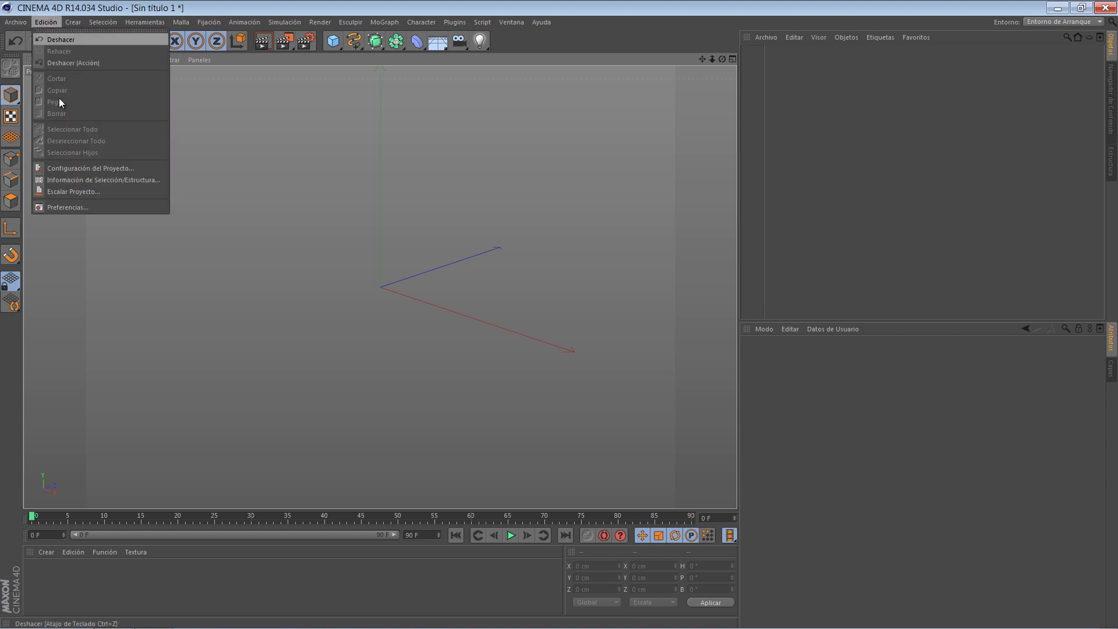
{"action": "left_click", "coordinate": [88, 207]}
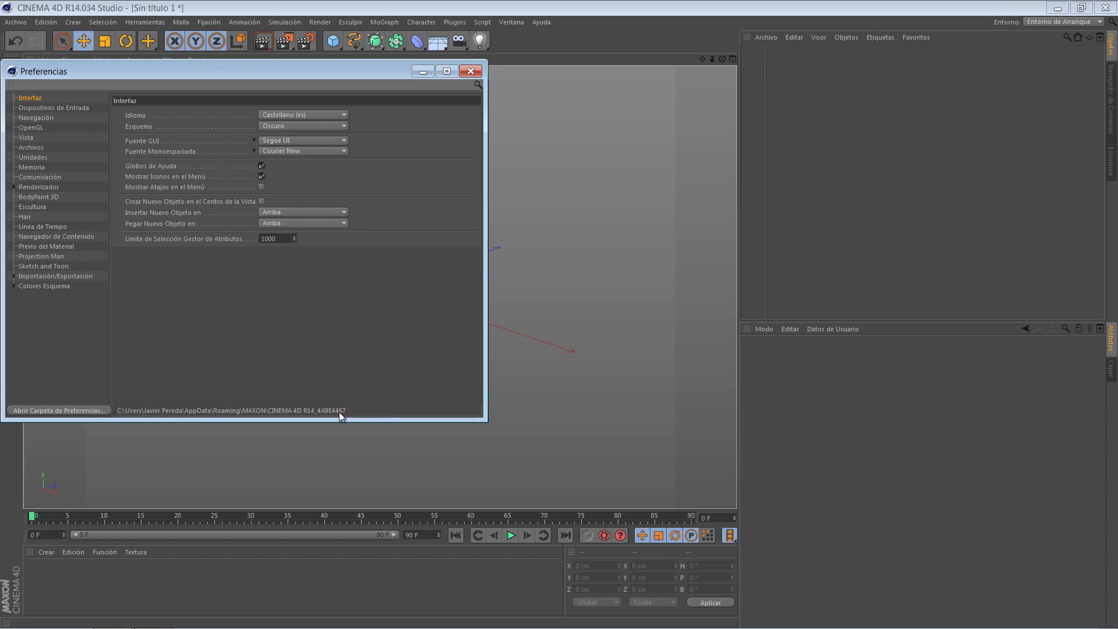
{"action": "left_click", "coordinate": [51, 410]}
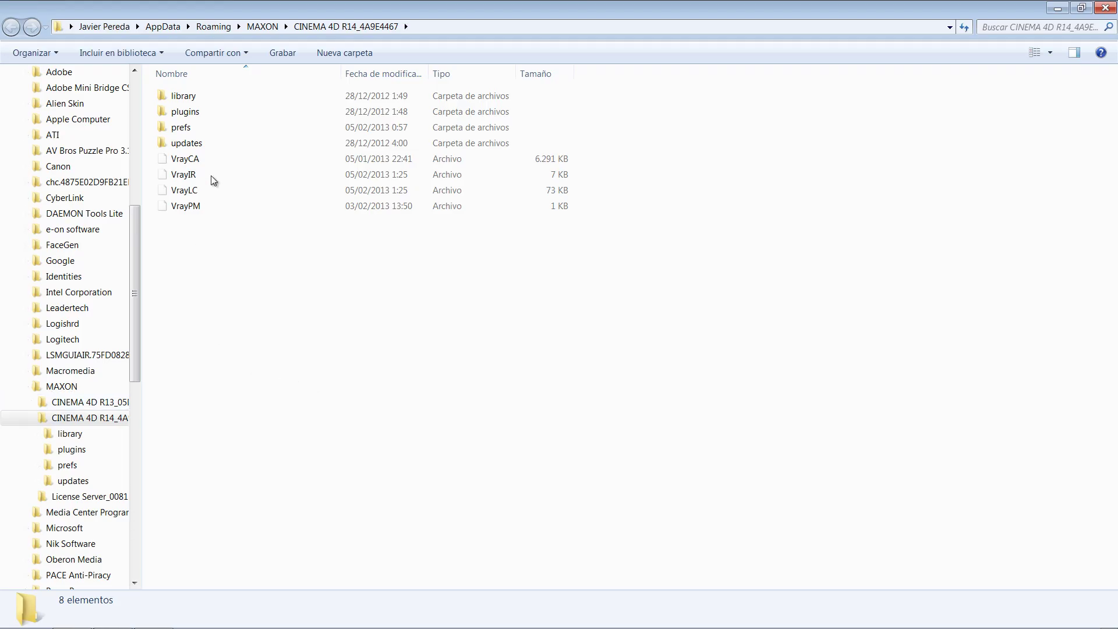
{"action": "double_click", "coordinate": [189, 96]}
{"action": "double_click", "coordinate": [193, 100]}
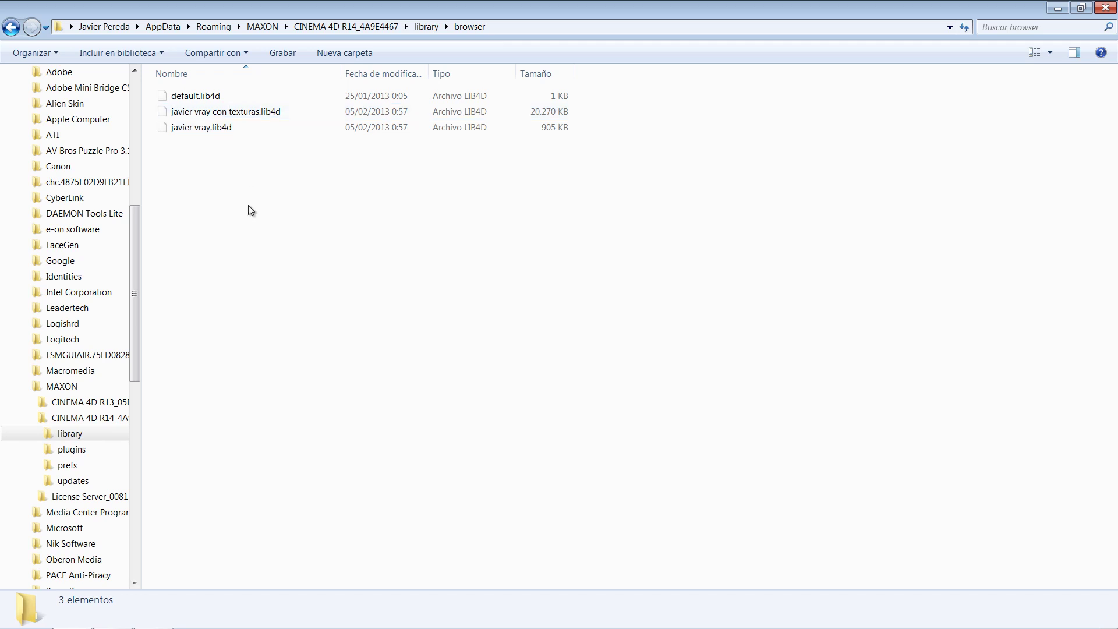
{"action": "left_click", "coordinate": [212, 131]}
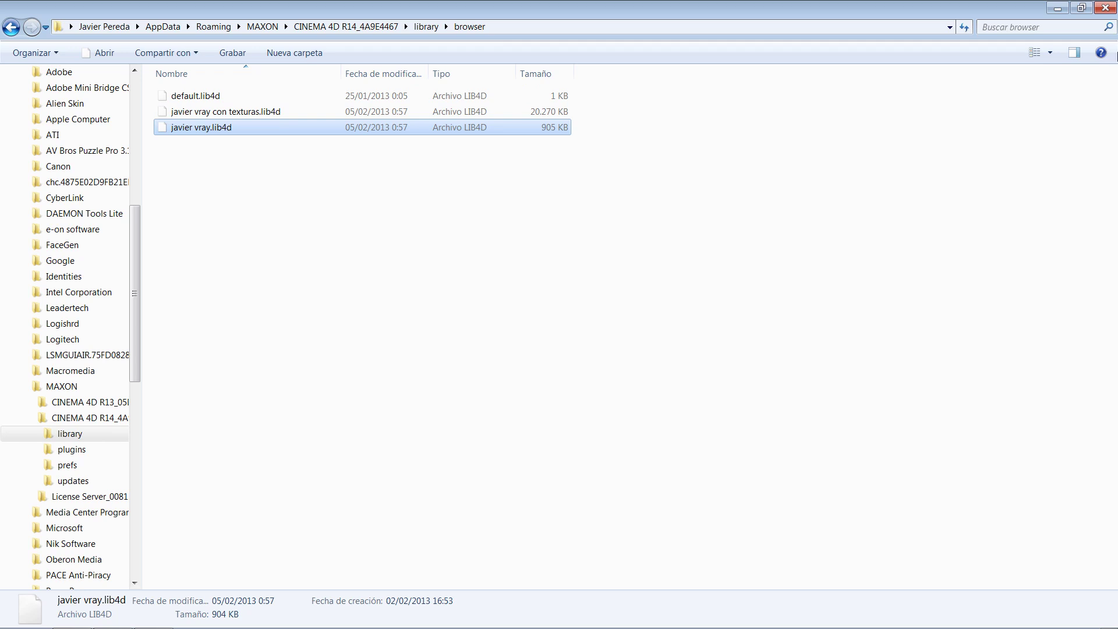
{"action": "left_click", "coordinate": [1104, 8]}
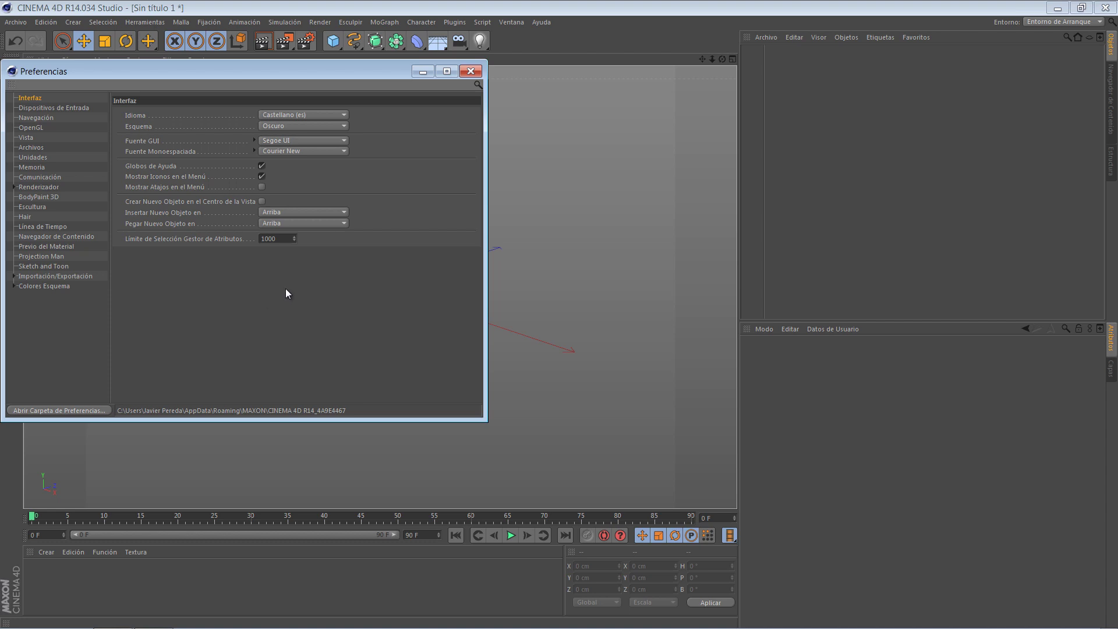
- Examine the texture paths in the file preferences, browsing the CINEMA 4D R14 tex folder for path 3 without assigning it
{"action": "left_click", "coordinate": [40, 150]}
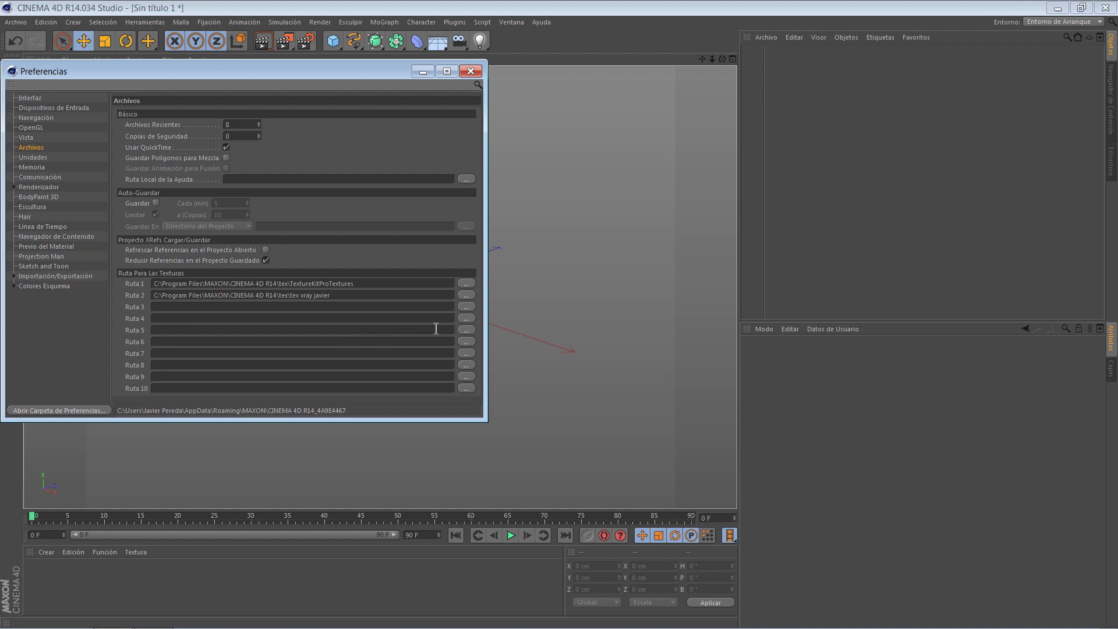
{"action": "left_click", "coordinate": [465, 306]}
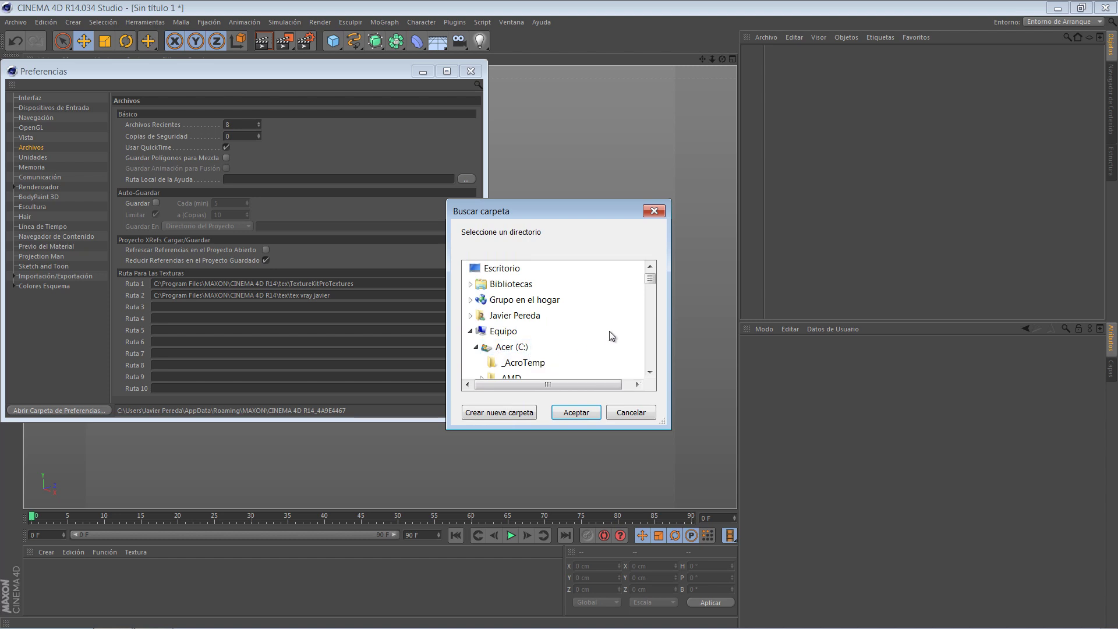
{"action": "left_click_drag", "start_coordinate": [650, 277], "coordinate": [648, 303]}
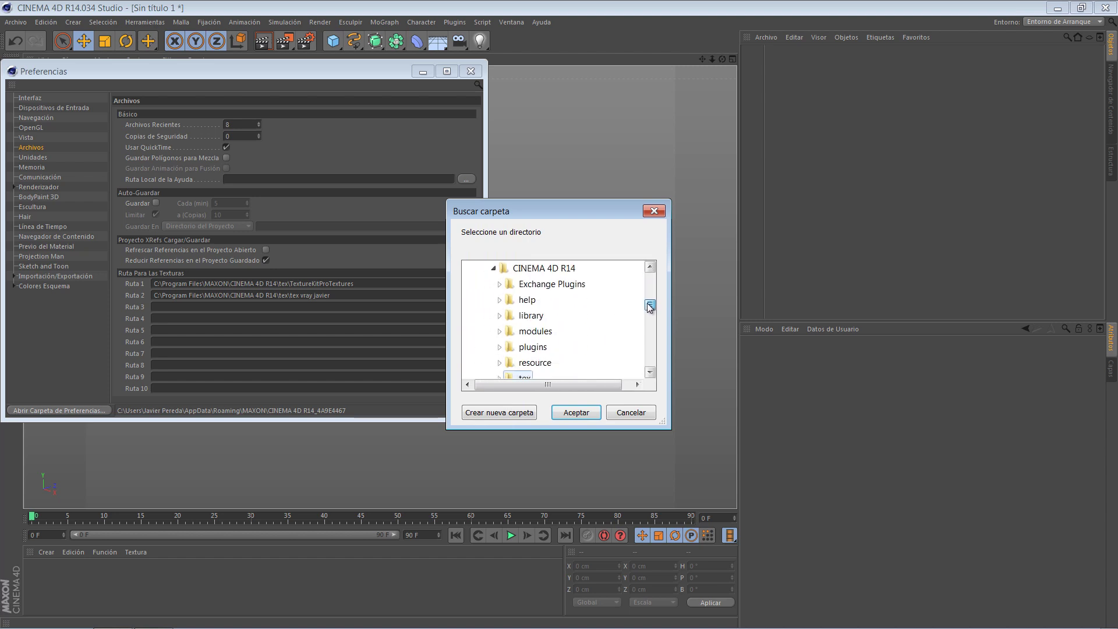
{"action": "left_click_drag", "start_coordinate": [648, 304], "coordinate": [648, 305]}
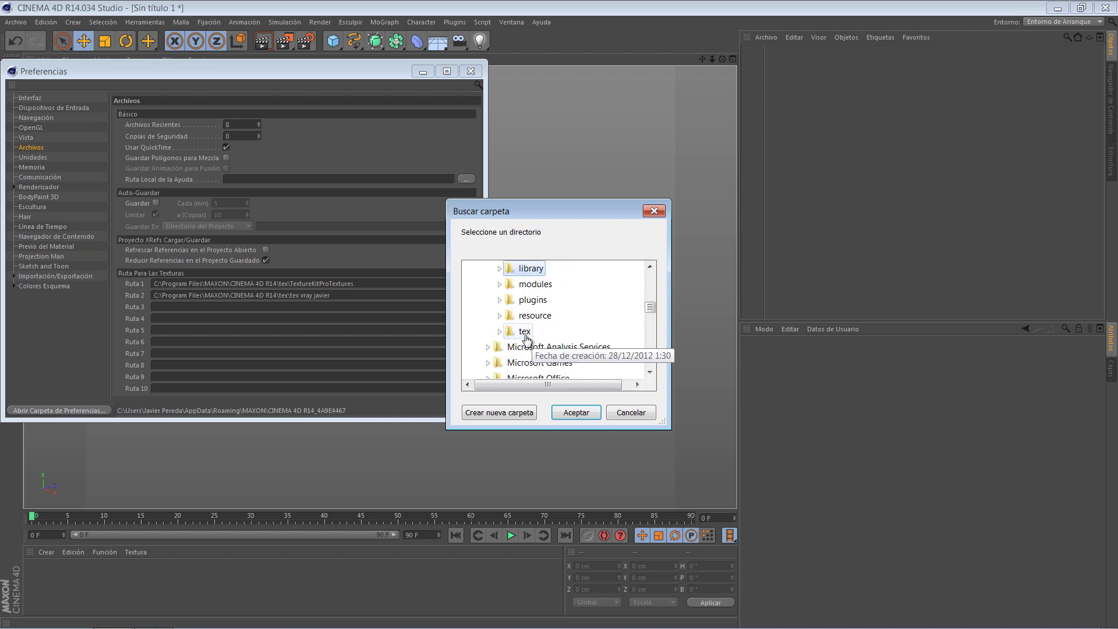
{"action": "double_click", "coordinate": [525, 333]}
{"action": "left_click_drag", "start_coordinate": [647, 305], "coordinate": [629, 317]}
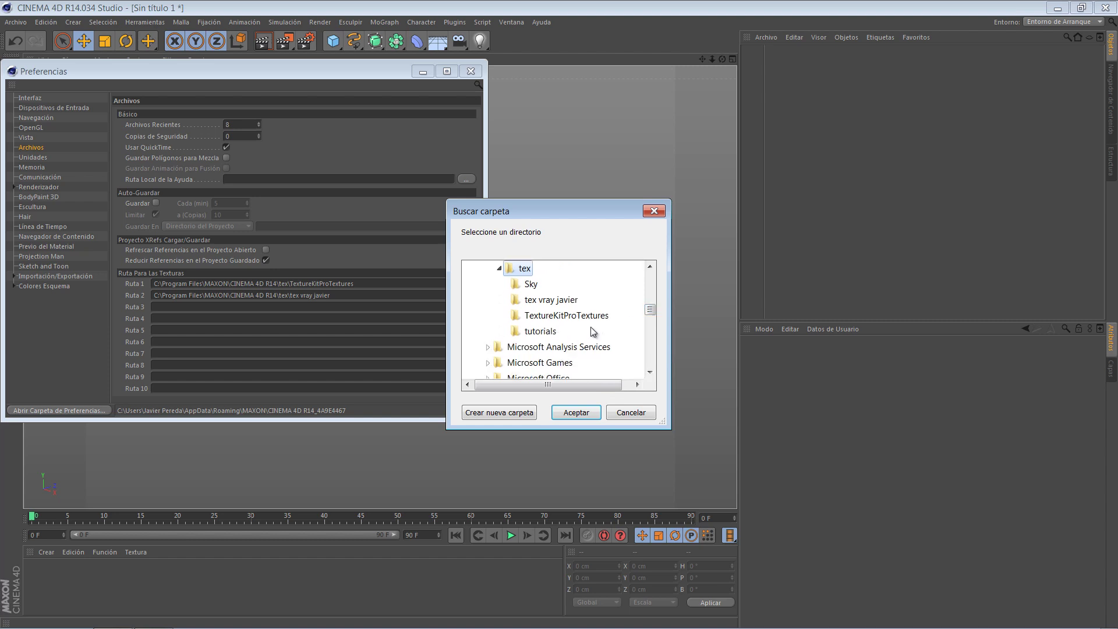
{"action": "left_click", "coordinate": [572, 304]}
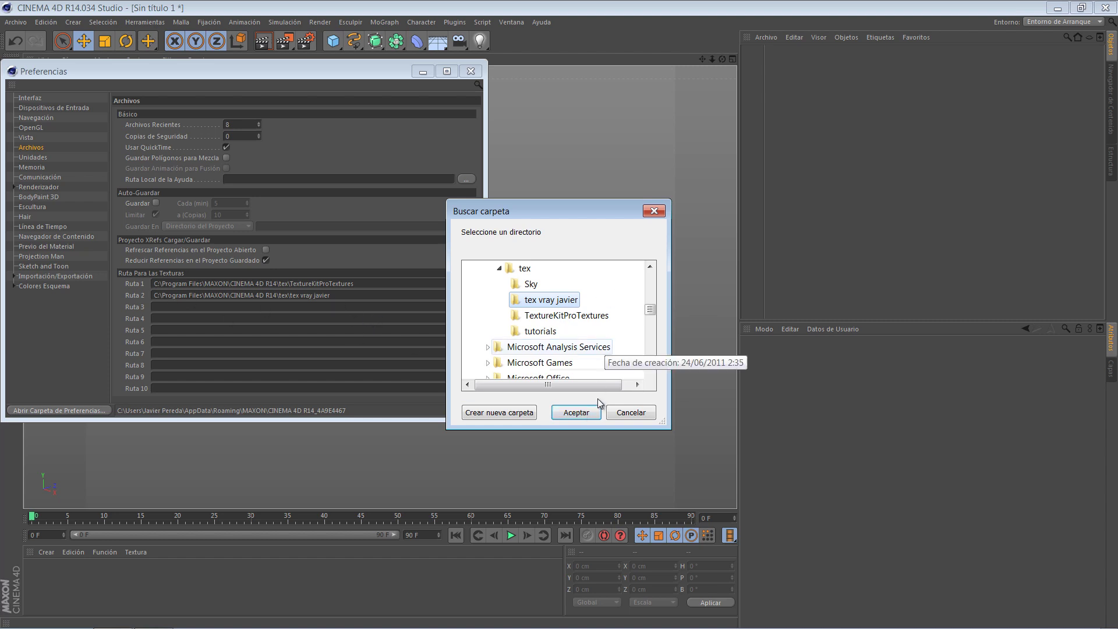
{"action": "left_click", "coordinate": [627, 413]}
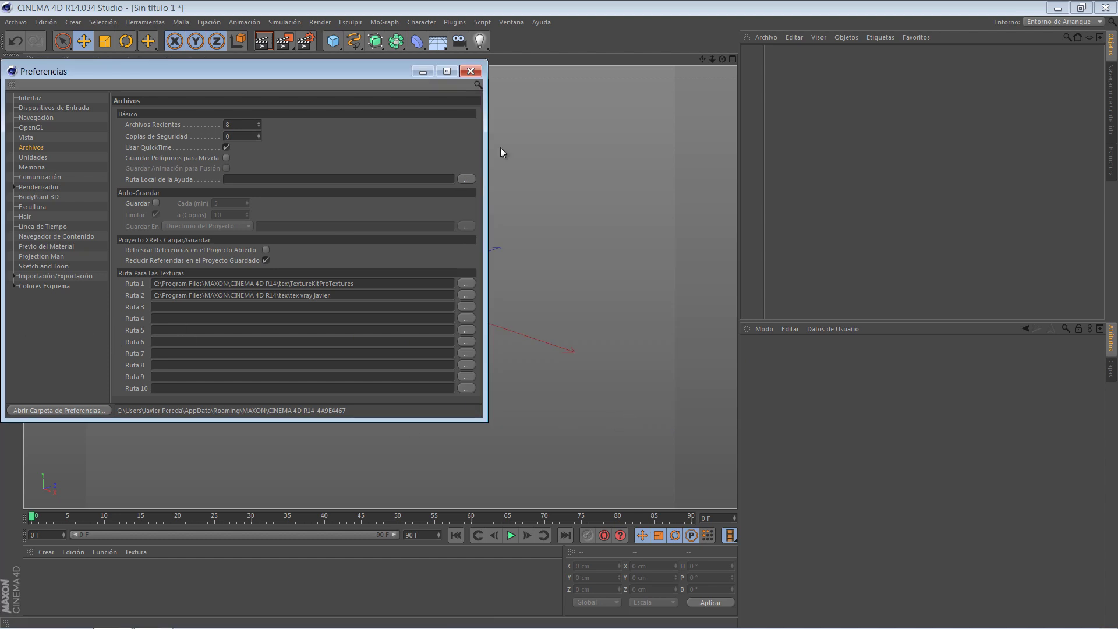
{"action": "left_click", "coordinate": [472, 71]}
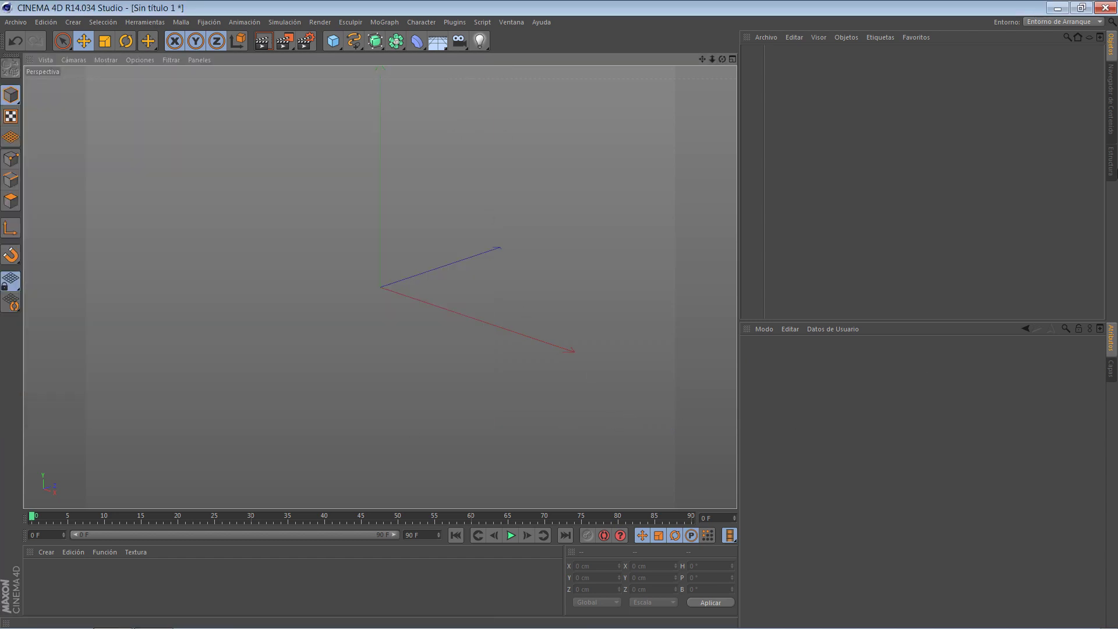
- Examine the V-Ray material libraries with and without textures in the Content Browser, including the textured library's tex folder
{"action": "left_click", "coordinate": [1111, 108]}
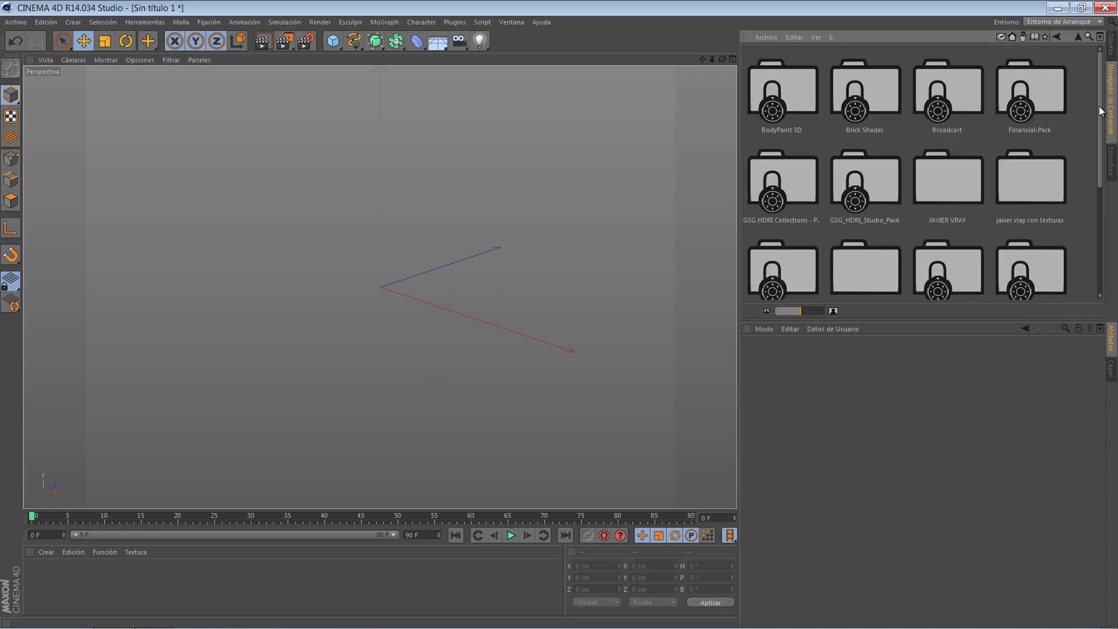
{"action": "double_click", "coordinate": [960, 193]}
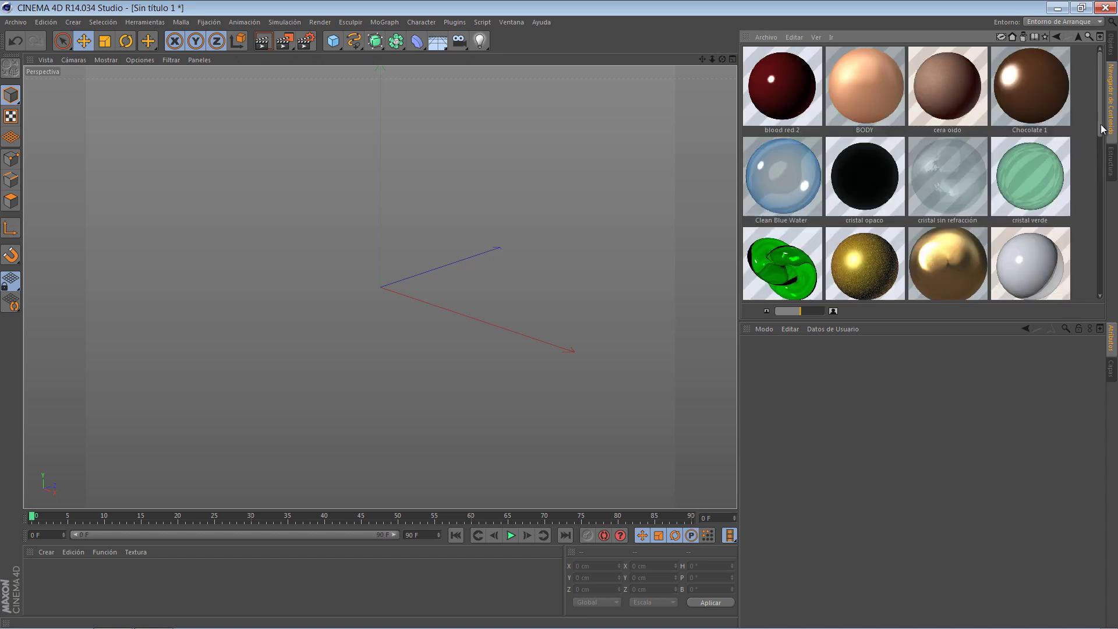
{"action": "left_click_drag", "start_coordinate": [1098, 124], "coordinate": [1089, 82]}
{"action": "left_click", "coordinate": [1075, 39]}
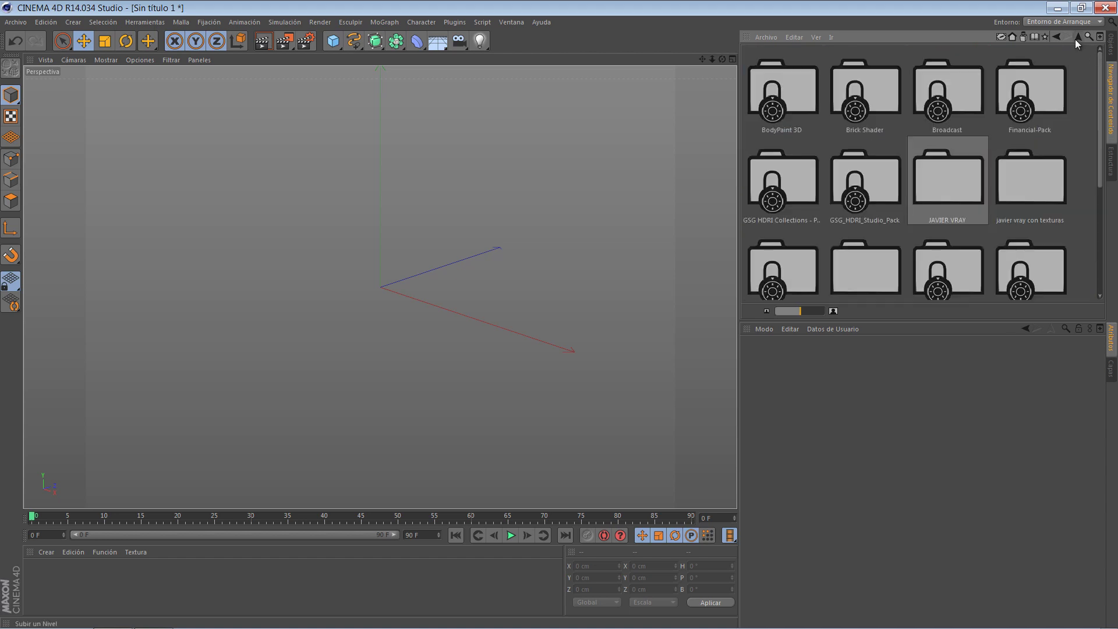
{"action": "double_click", "coordinate": [1037, 198]}
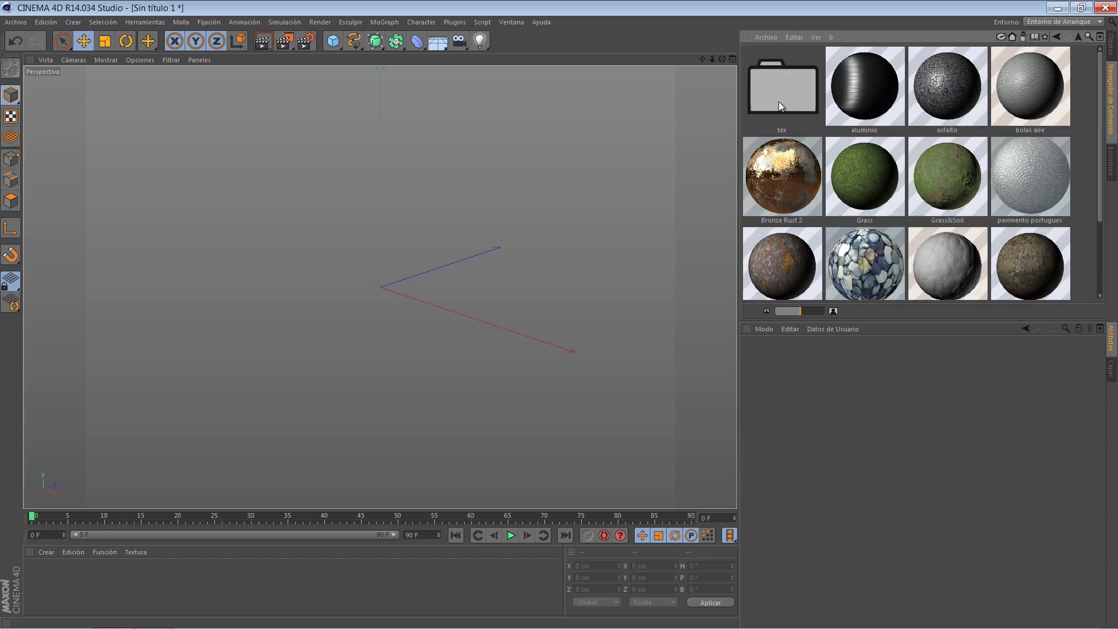
{"action": "double_click", "coordinate": [778, 101]}
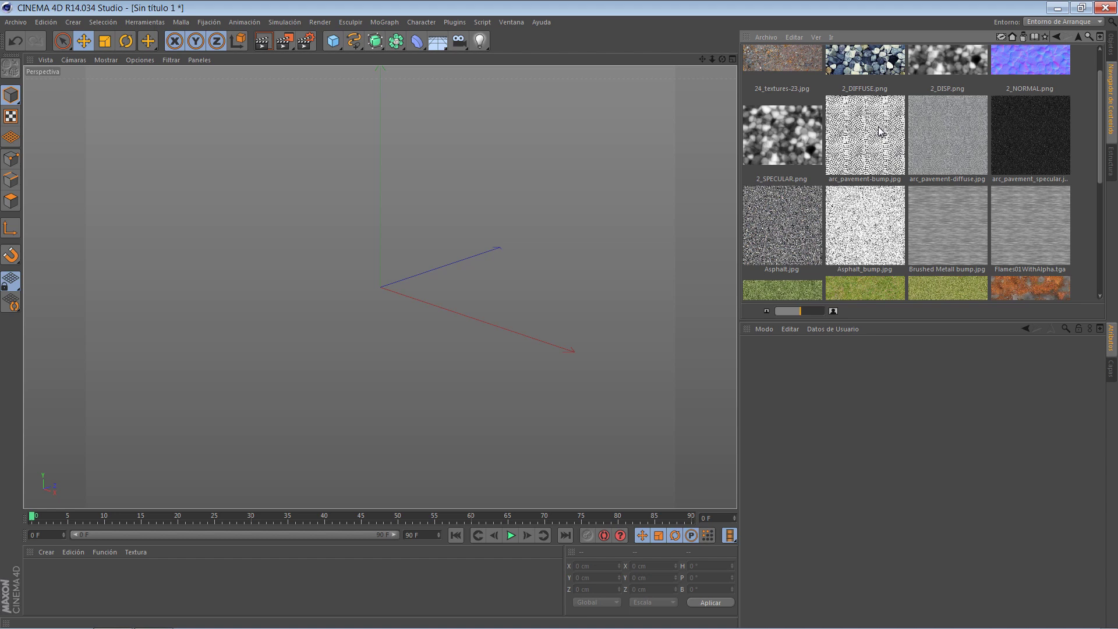
{"action": "left_click", "coordinate": [1111, 44]}
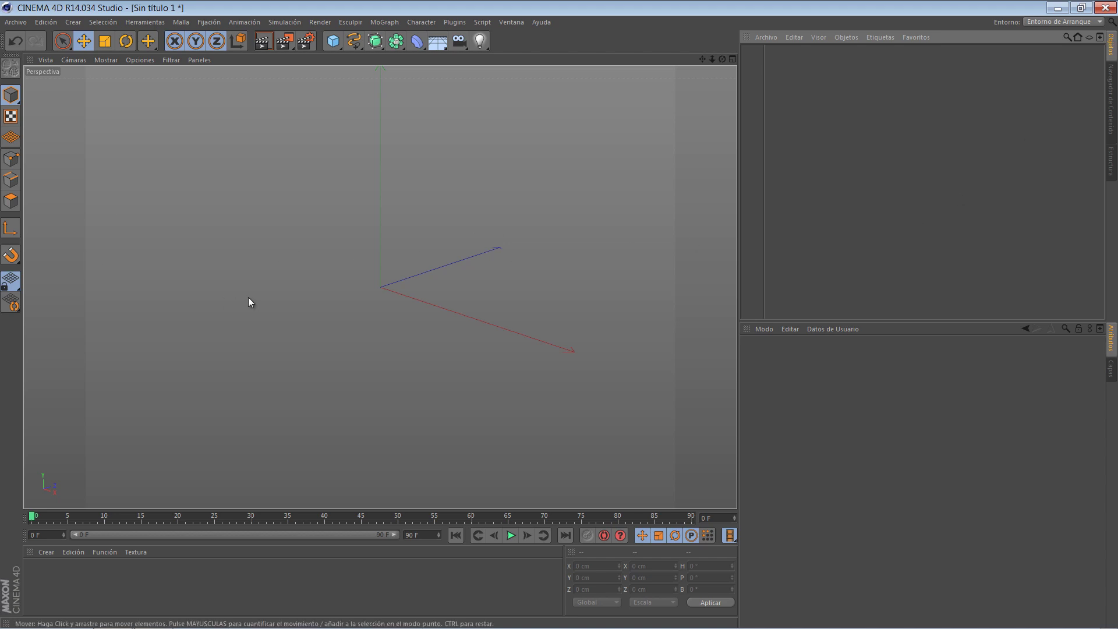
- Return to the Content Browser's root level and open the Preestablecidos collection of preset libraries
{"action": "left_click", "coordinate": [1111, 134]}
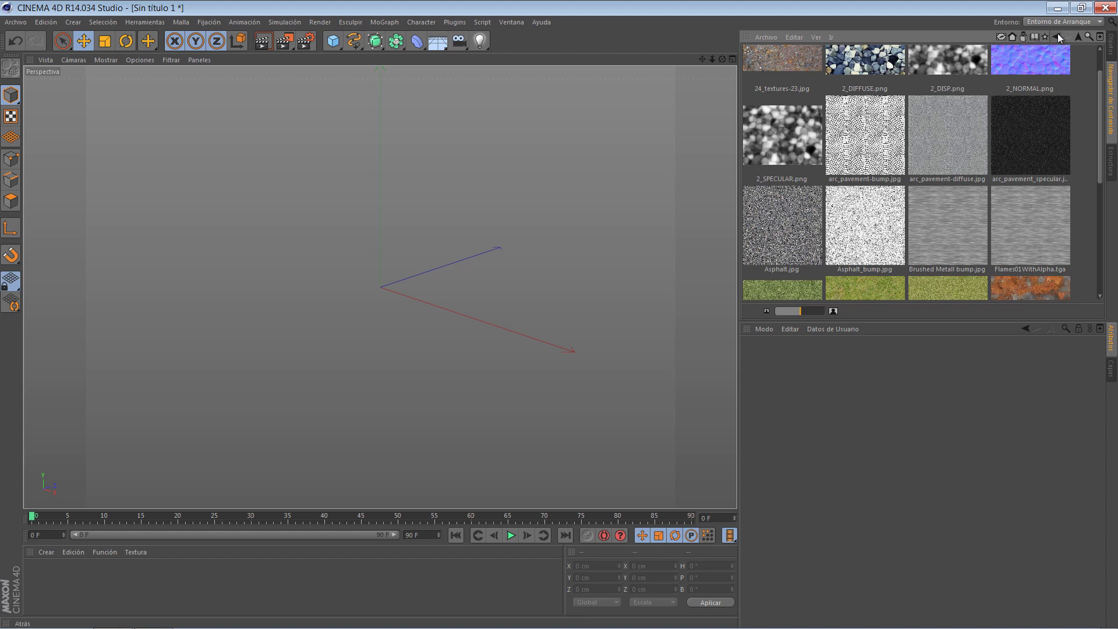
{"action": "left_click", "coordinate": [1076, 40]}
{"action": "left_click", "coordinate": [1077, 40]}
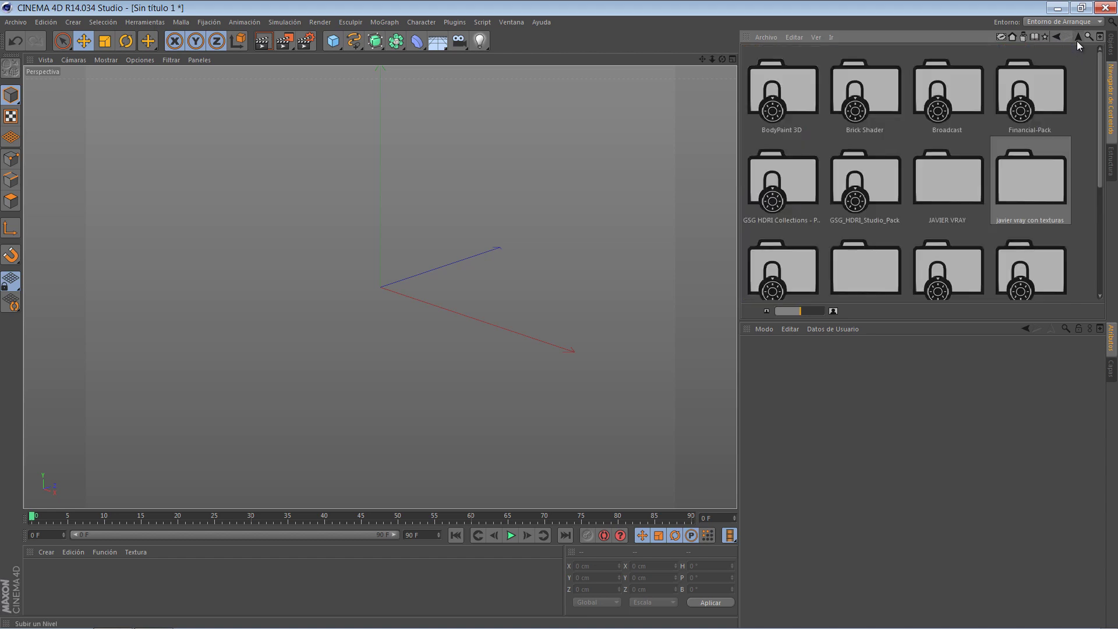
{"action": "left_click", "coordinate": [1076, 40]}
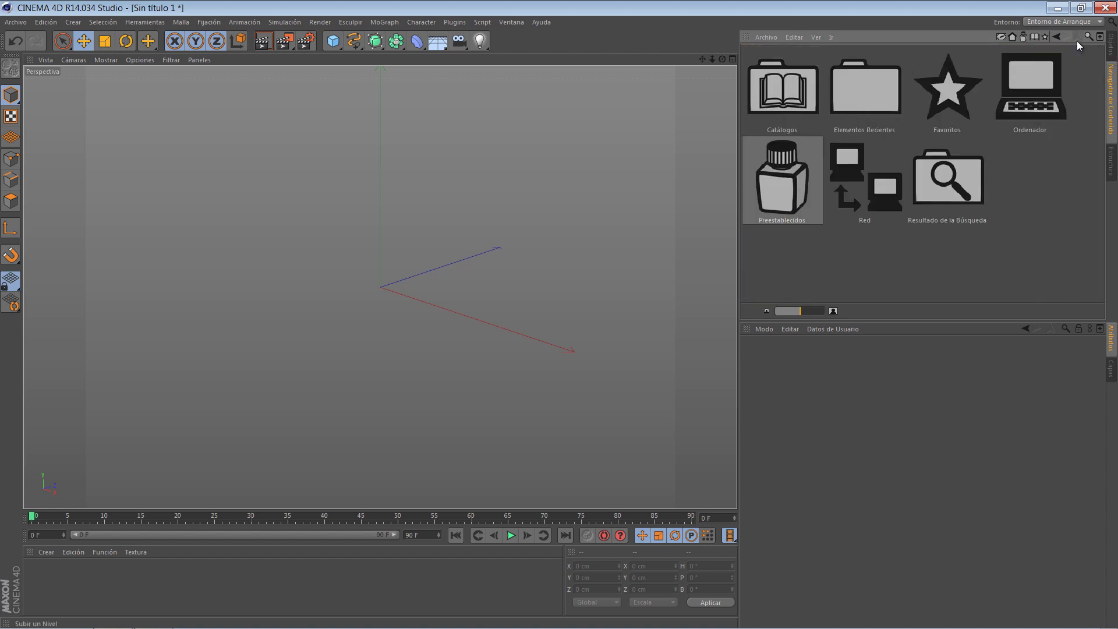
{"action": "double_click", "coordinate": [800, 184]}
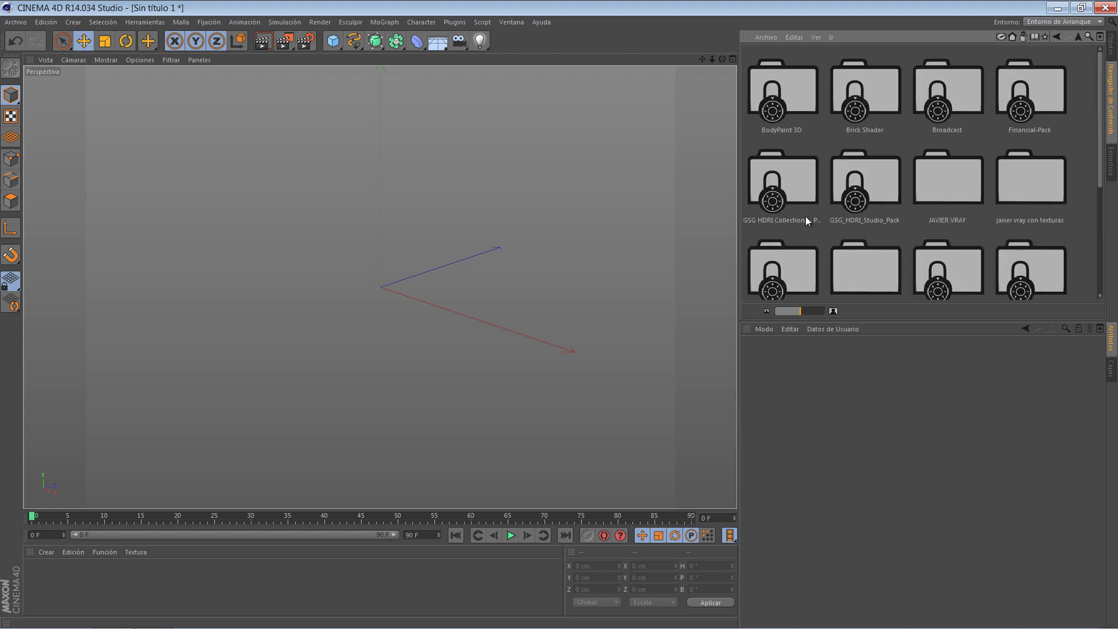
- Create a new preset library named "tutorial vray x" in the Content Browser
{"action": "left_click", "coordinate": [762, 37]}
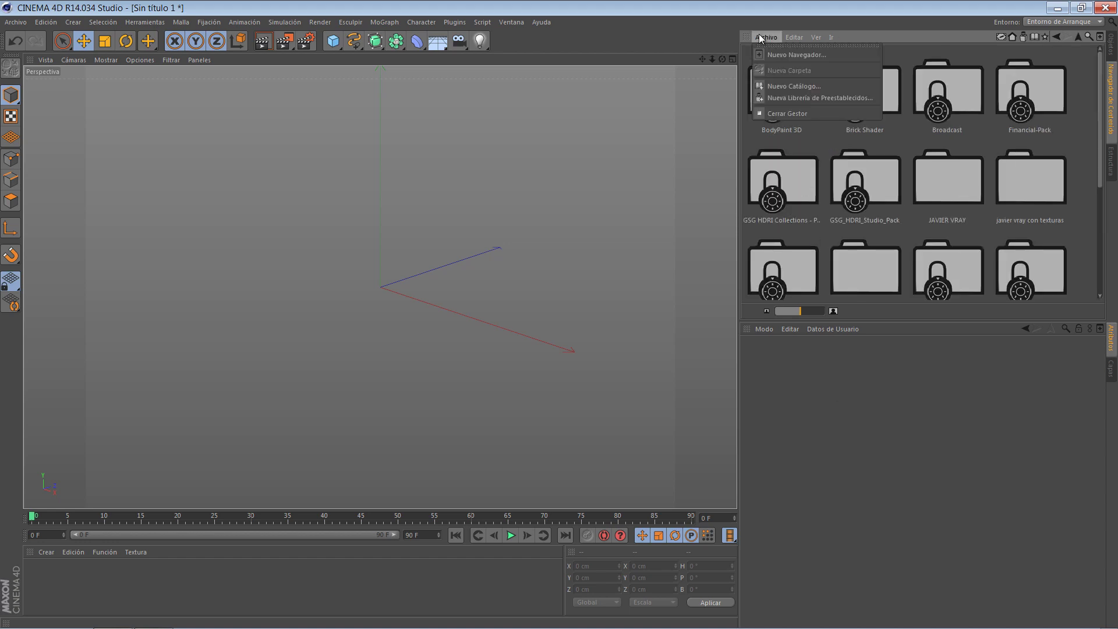
{"action": "left_click", "coordinate": [792, 97]}
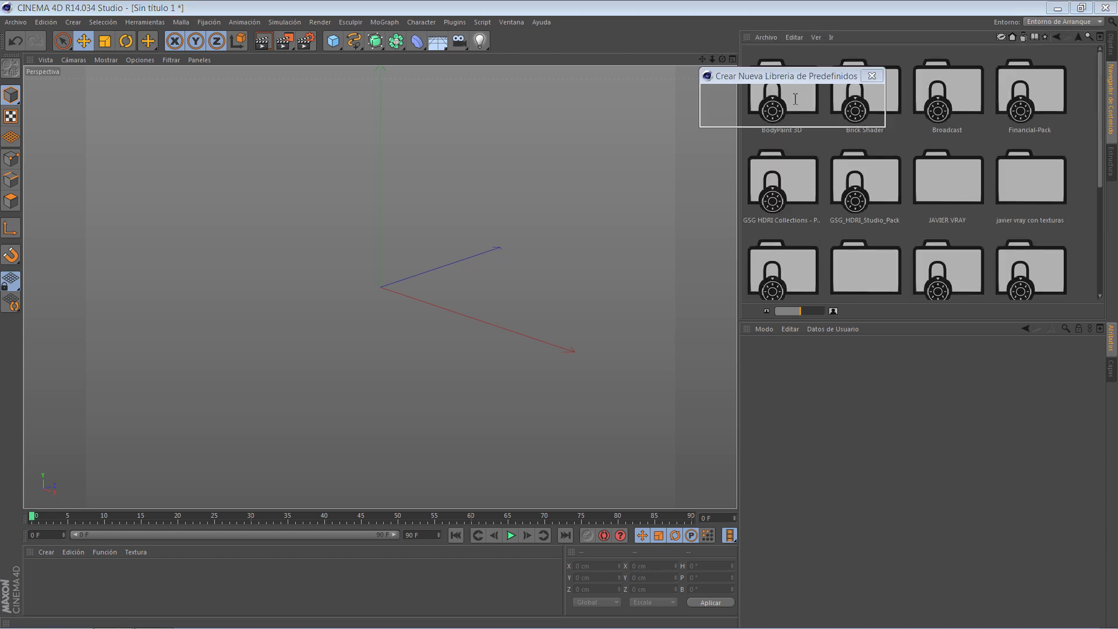
{"action": "left_click_drag", "start_coordinate": [787, 72], "coordinate": [519, 96]}
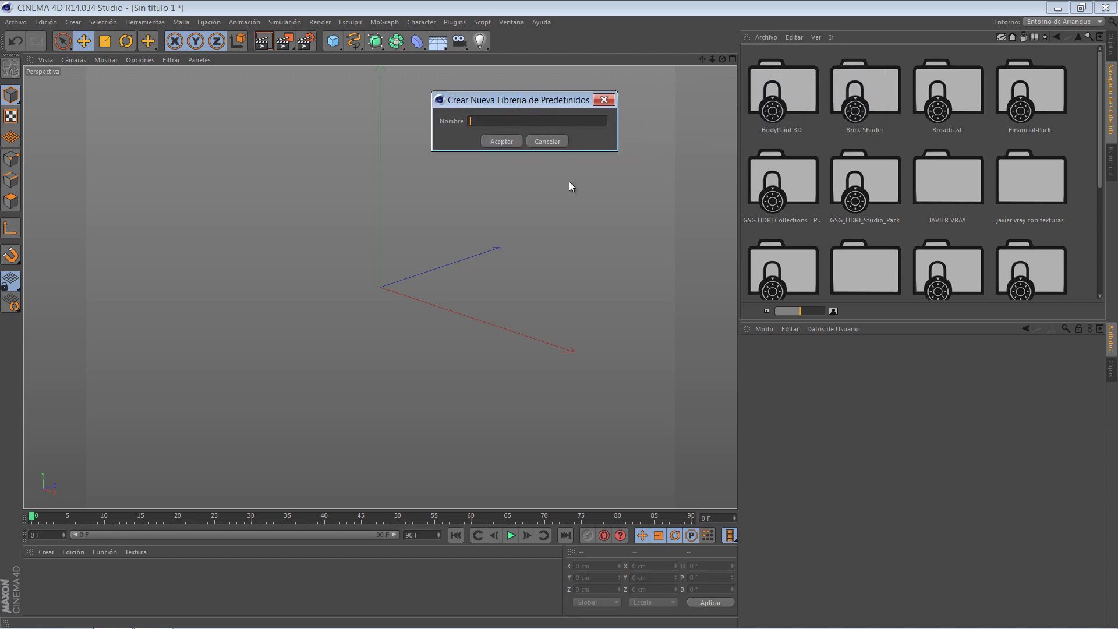
{"action": "type", "text": "tutproa"}
{"action": "key", "text": "BackSpace"}
{"action": "key", "text": "BackSpace"}
{"action": "key", "text": "BackSpace"}
{"action": "key", "text": "BackSpace"}
{"action": "type", "text": "orial vray x"}
{"action": "left_click", "coordinate": [501, 141]}
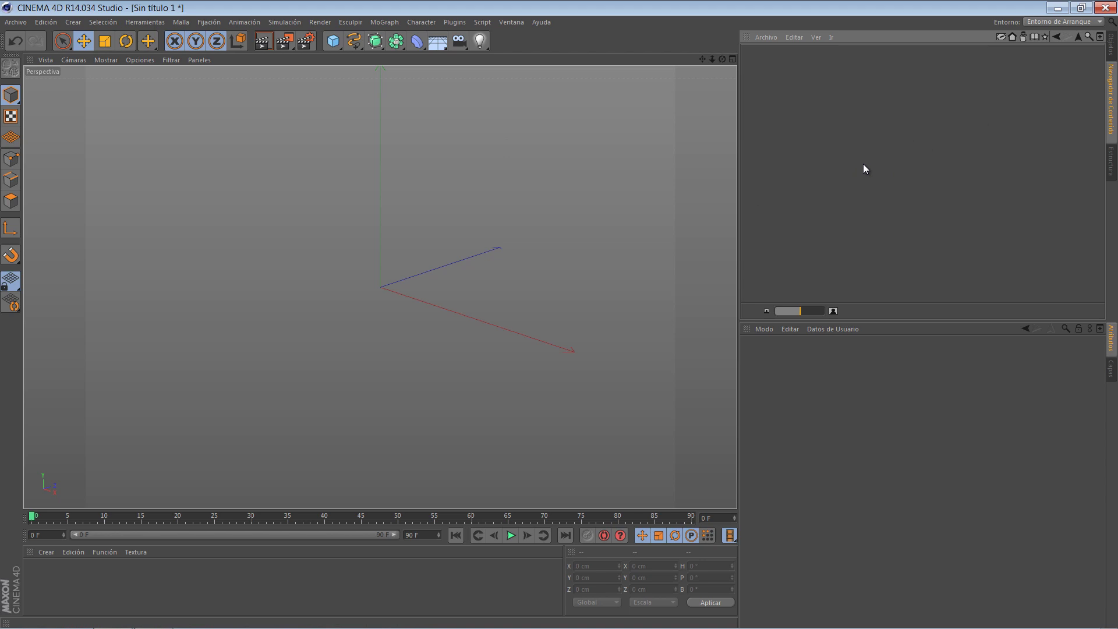
- Load the Chocolate C4D file from the materiales tutorial folder and add its material to the new preset library
{"action": "left_click", "coordinate": [16, 22]}
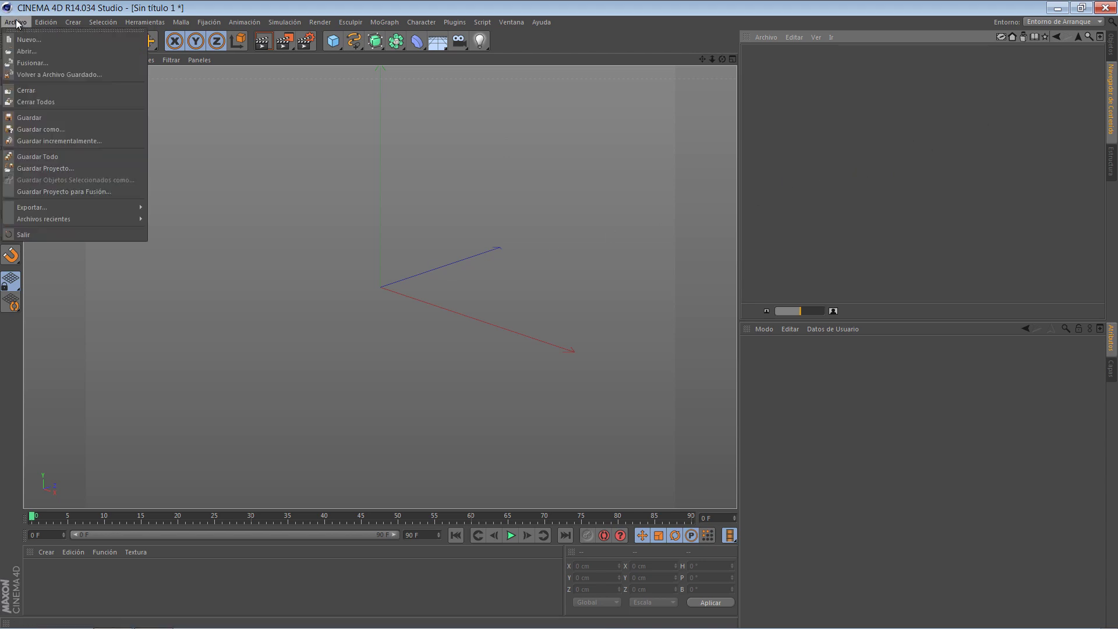
{"action": "left_click", "coordinate": [31, 52]}
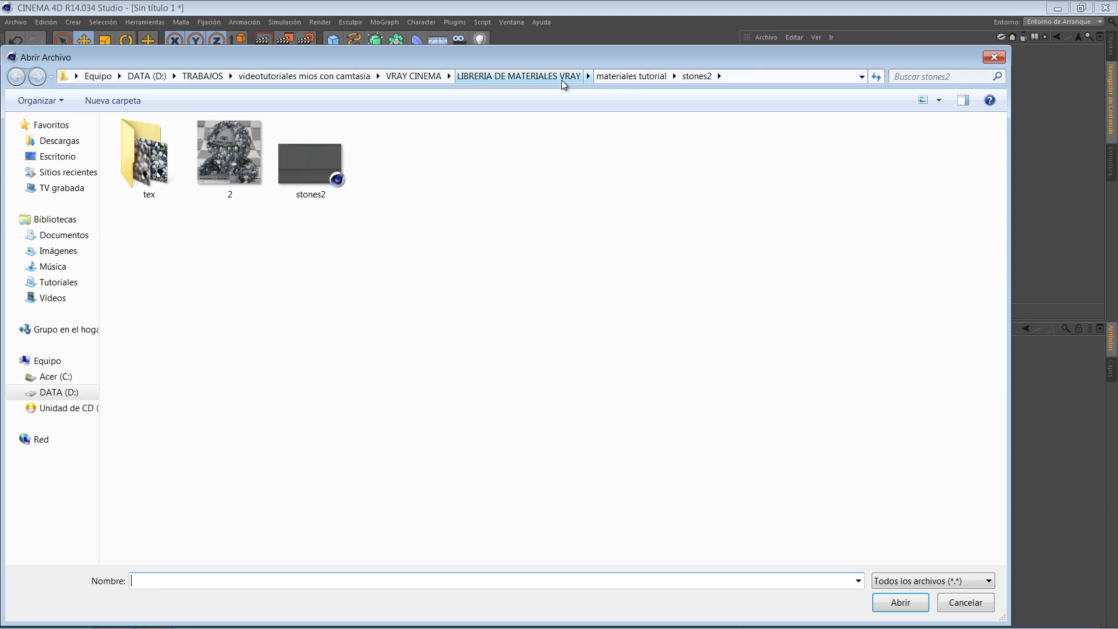
{"action": "left_click", "coordinate": [628, 76]}
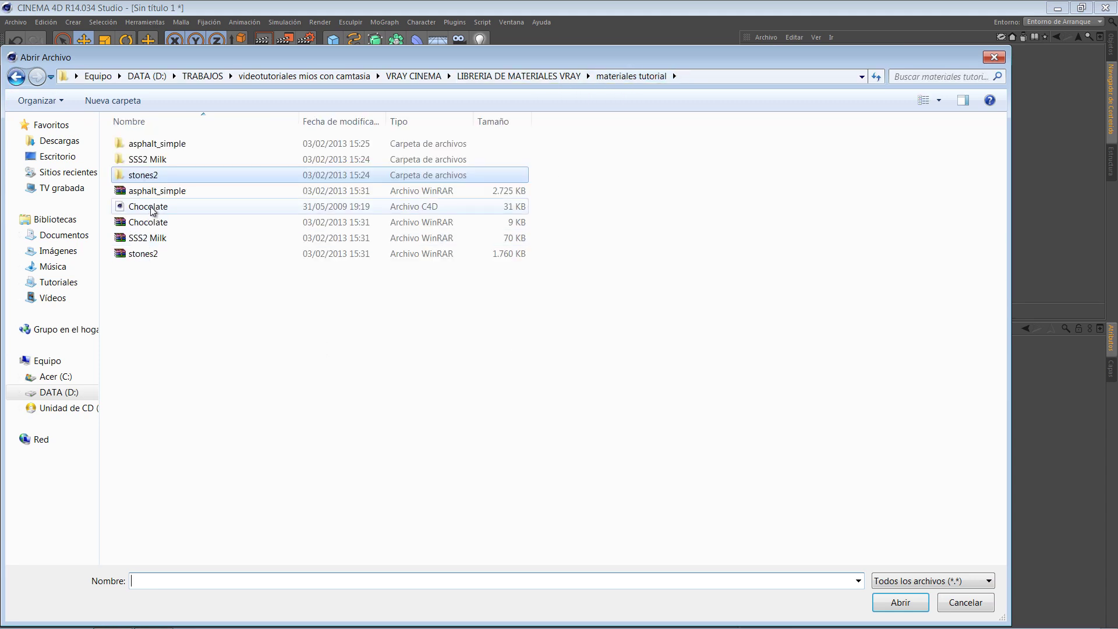
{"action": "left_click", "coordinate": [149, 207]}
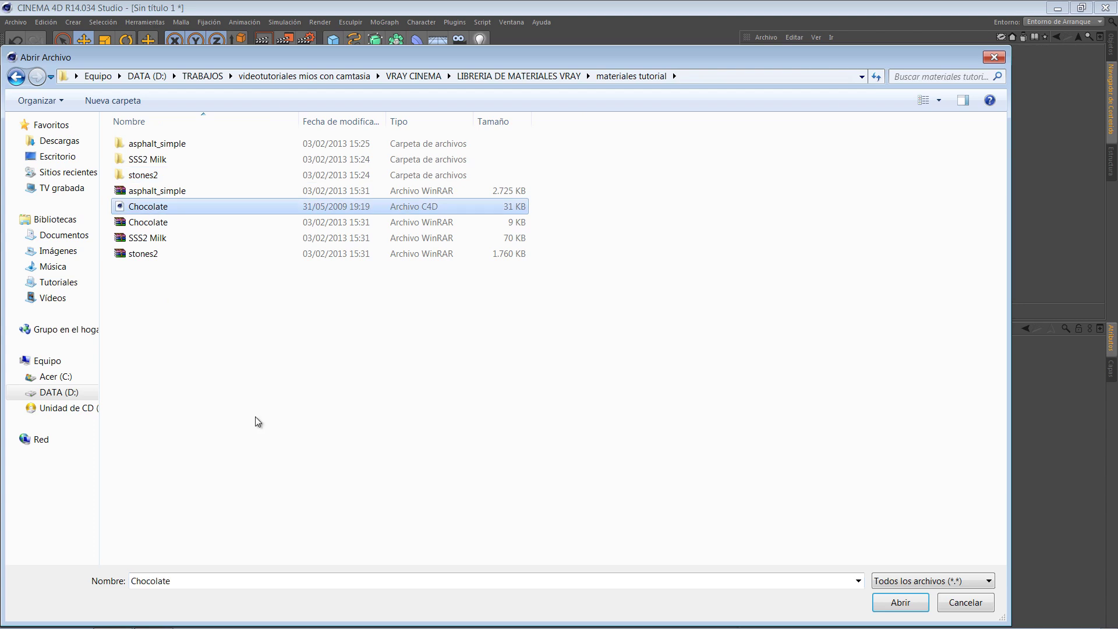
{"action": "left_click", "coordinate": [891, 604]}
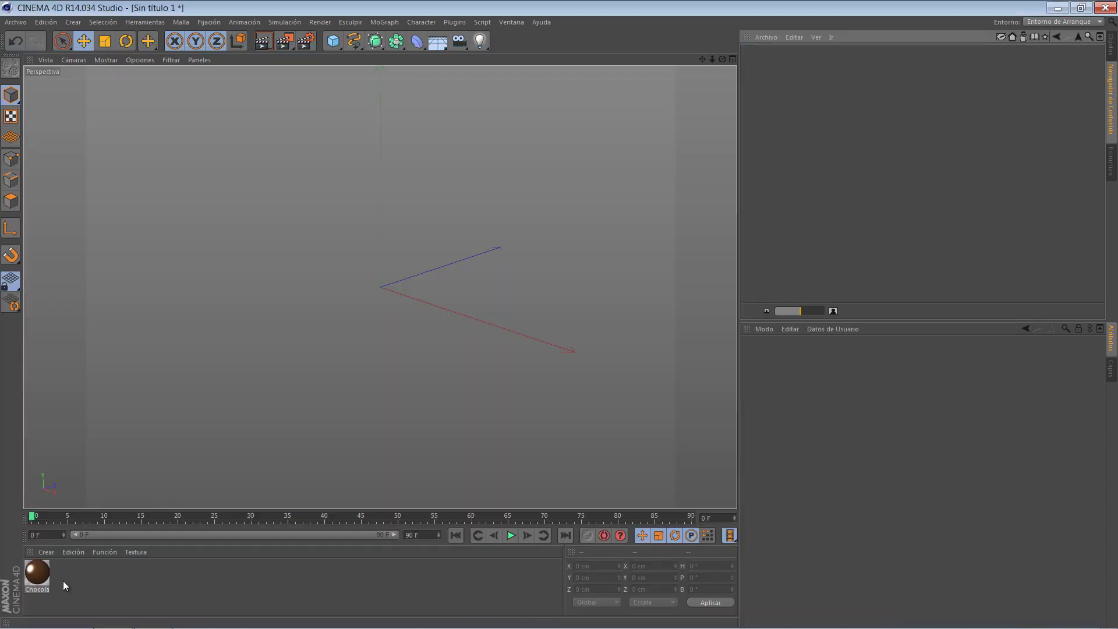
{"action": "left_click_drag", "start_coordinate": [39, 581], "coordinate": [861, 209]}
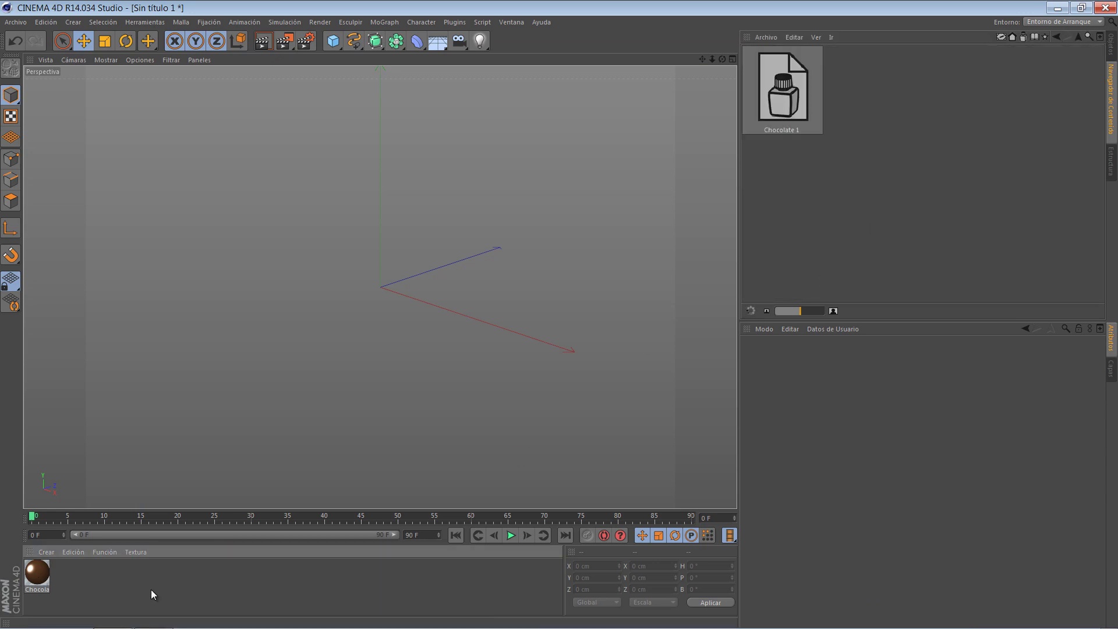
- Set the Chocolate 1 material's preview shape to Esfera and examine its Specular Layer 1, Specular Layer 2 and Diffuse Layer 1 settings
{"action": "double_click", "coordinate": [33, 576]}
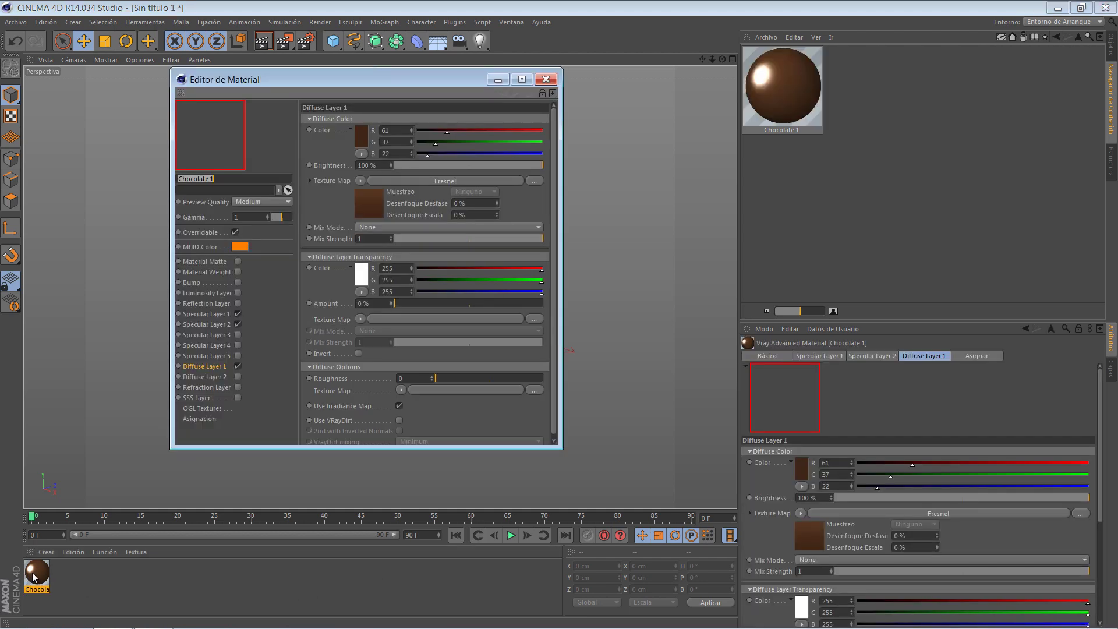
{"action": "right_click", "coordinate": [205, 130]}
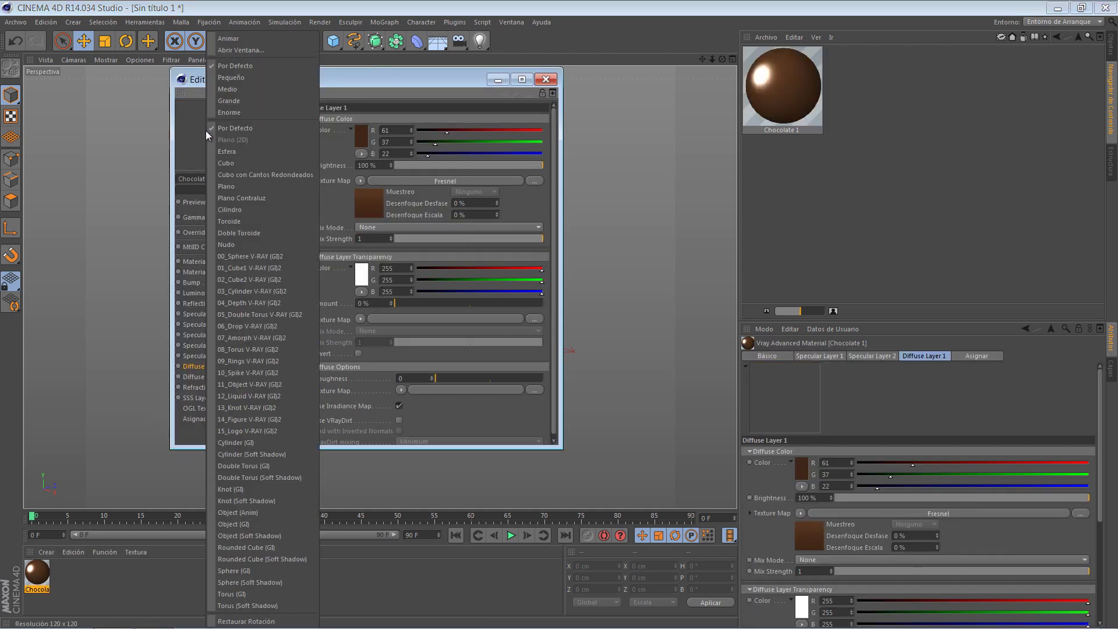
{"action": "left_click", "coordinate": [242, 151]}
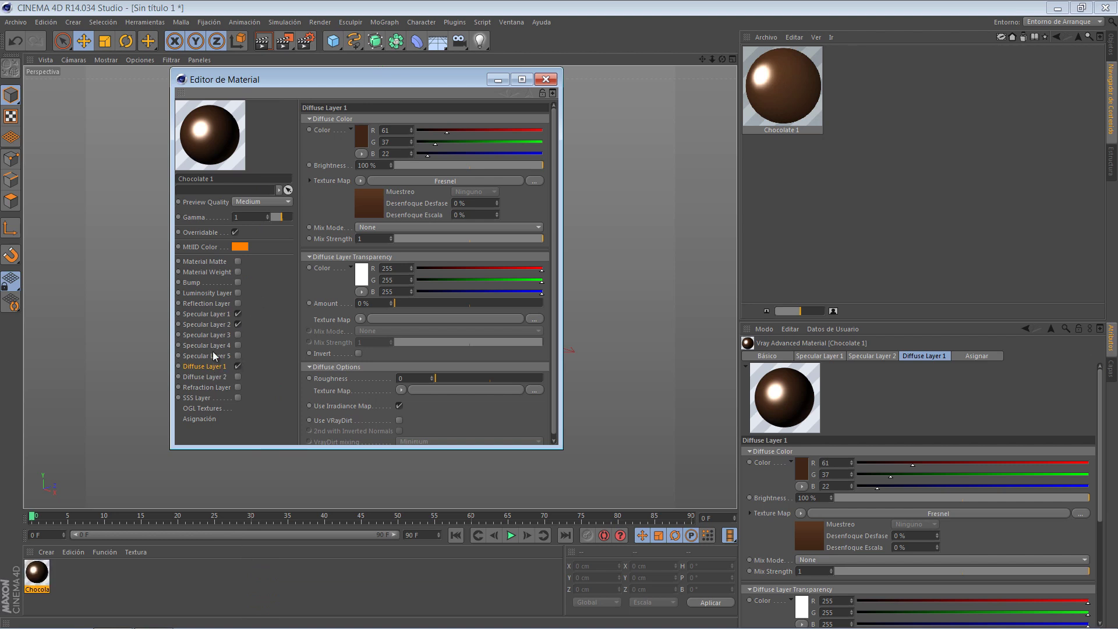
{"action": "left_click", "coordinate": [213, 314]}
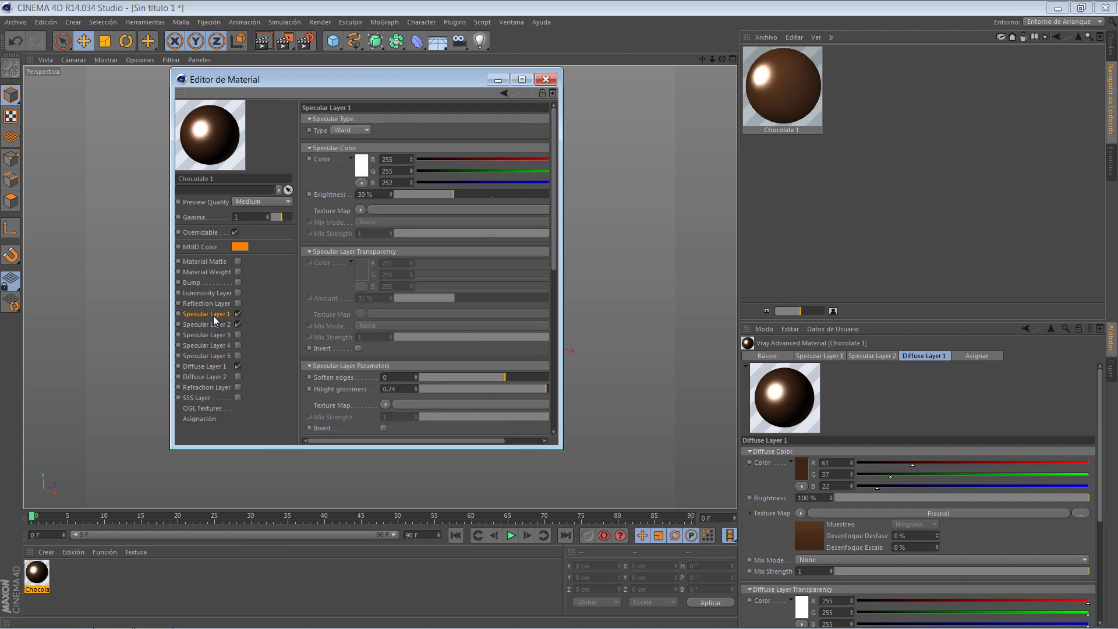
{"action": "left_click", "coordinate": [213, 326]}
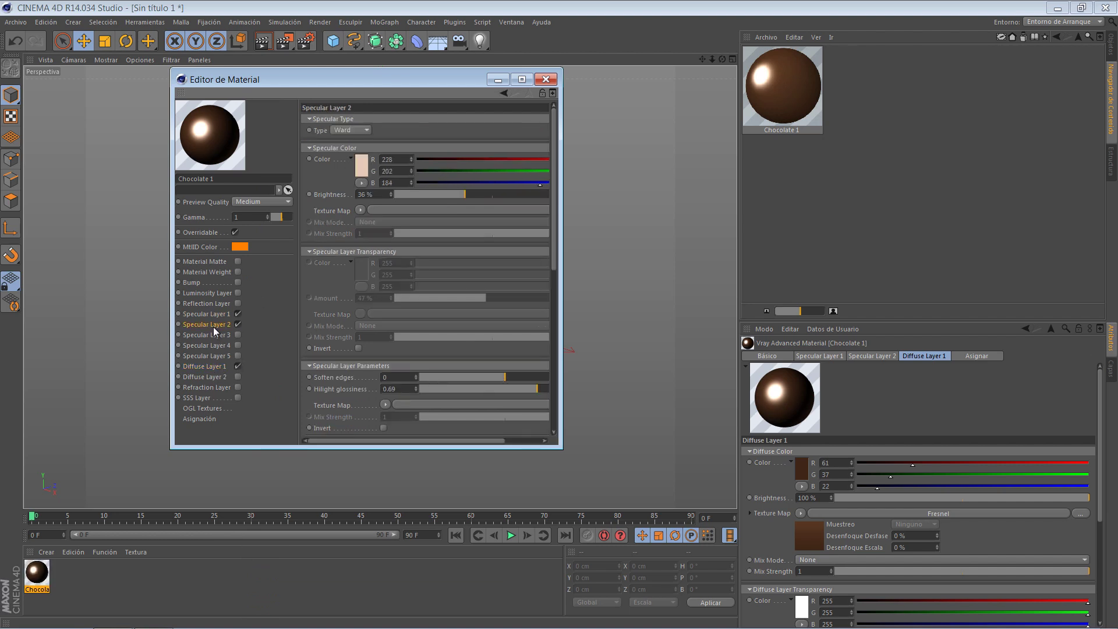
{"action": "left_click", "coordinate": [215, 367]}
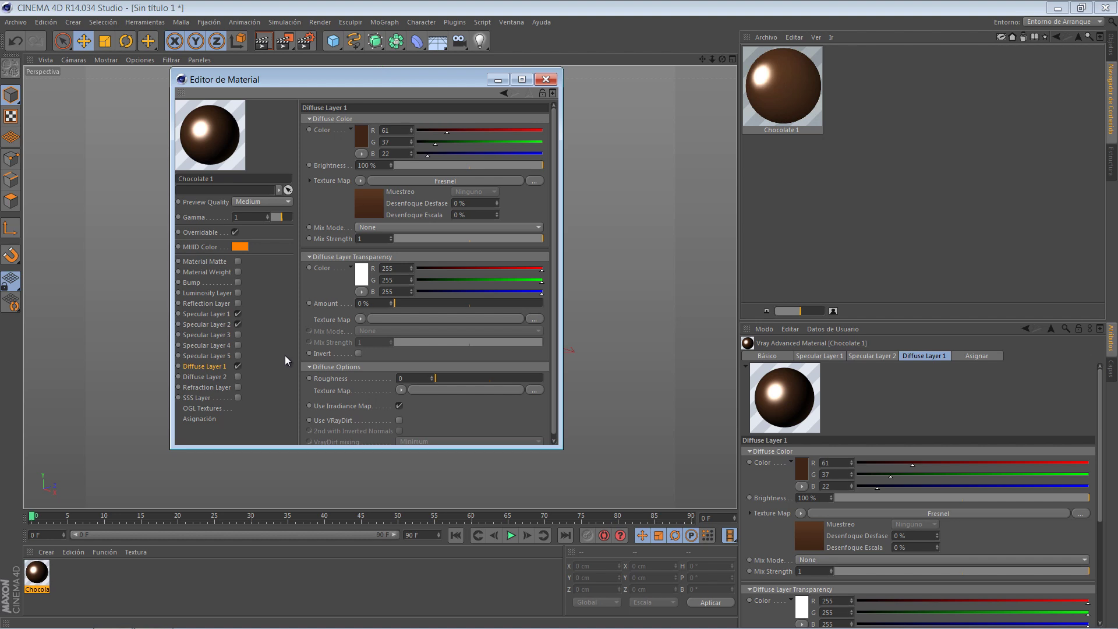
{"action": "left_click", "coordinate": [545, 80]}
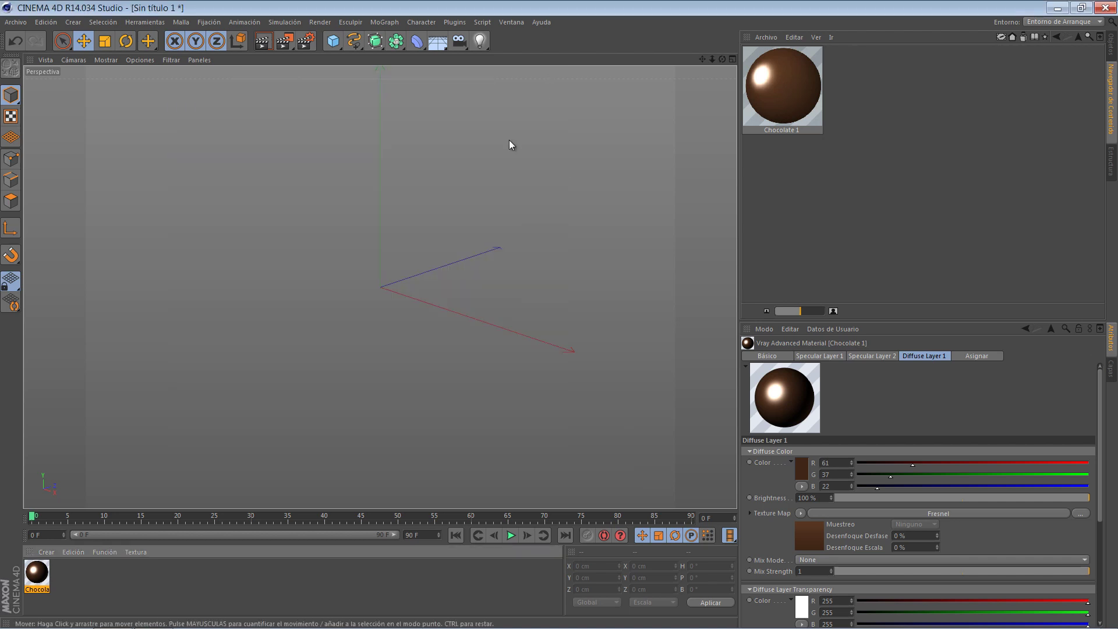
- Merge the SSS2 Milk C4D file into the scene and add its VrayFastSSS2Material to the preset library
{"action": "left_click", "coordinate": [16, 23]}
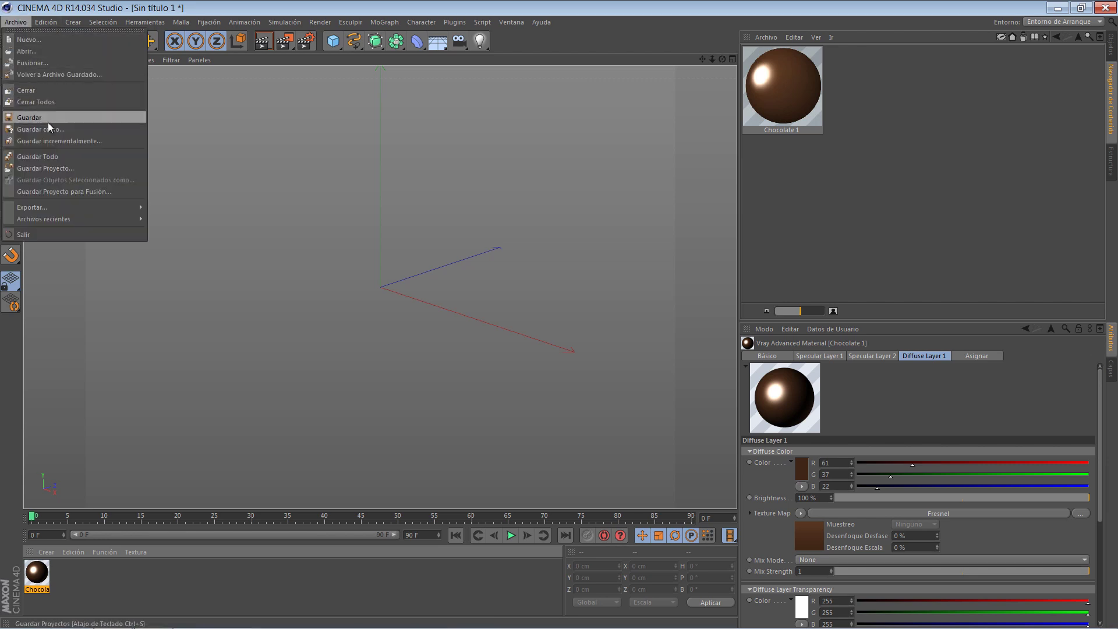
{"action": "left_click", "coordinate": [37, 62]}
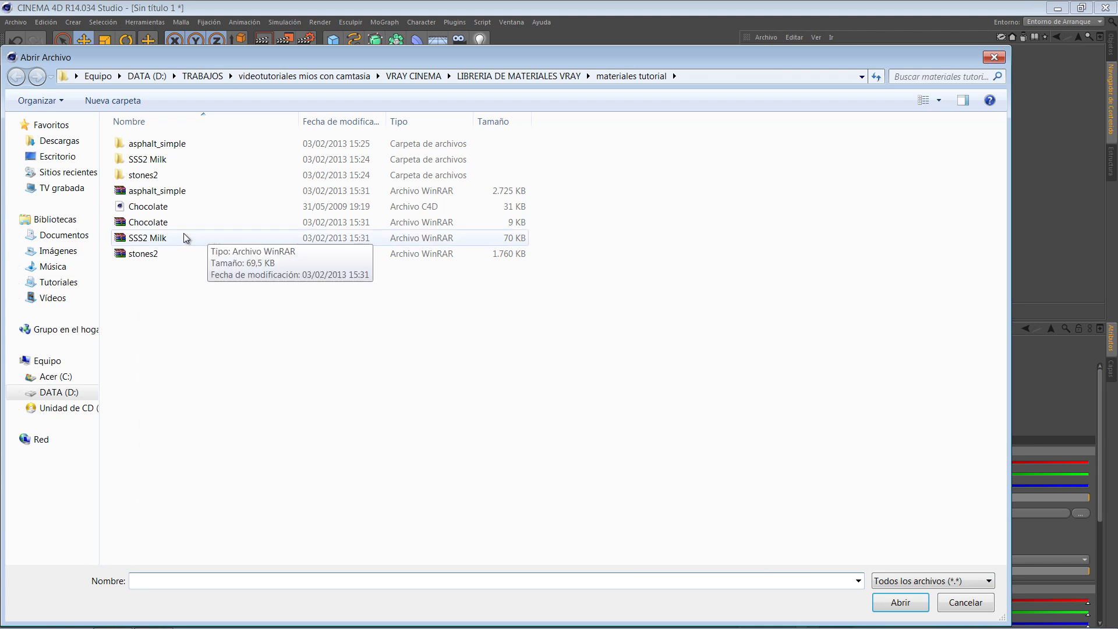
{"action": "double_click", "coordinate": [148, 161]}
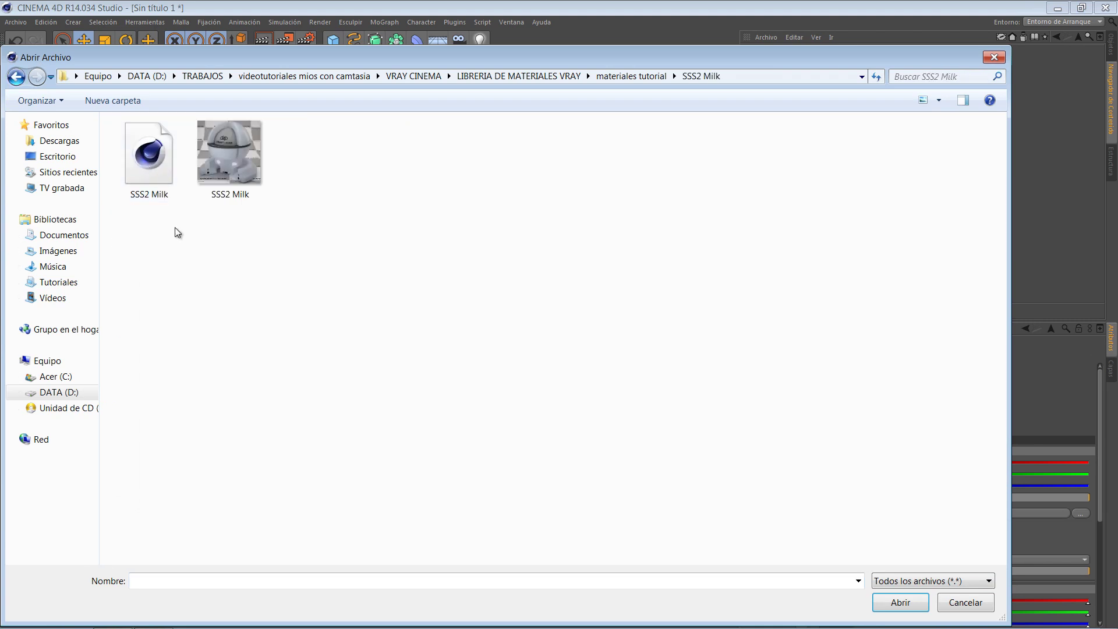
{"action": "left_click", "coordinate": [165, 164]}
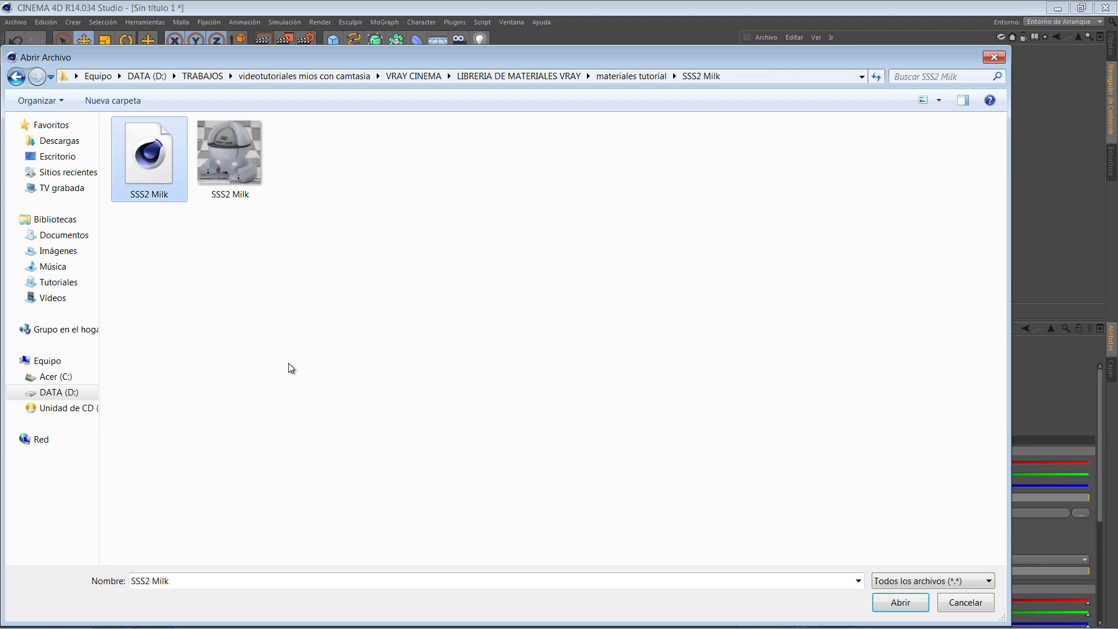
{"action": "left_click", "coordinate": [899, 602]}
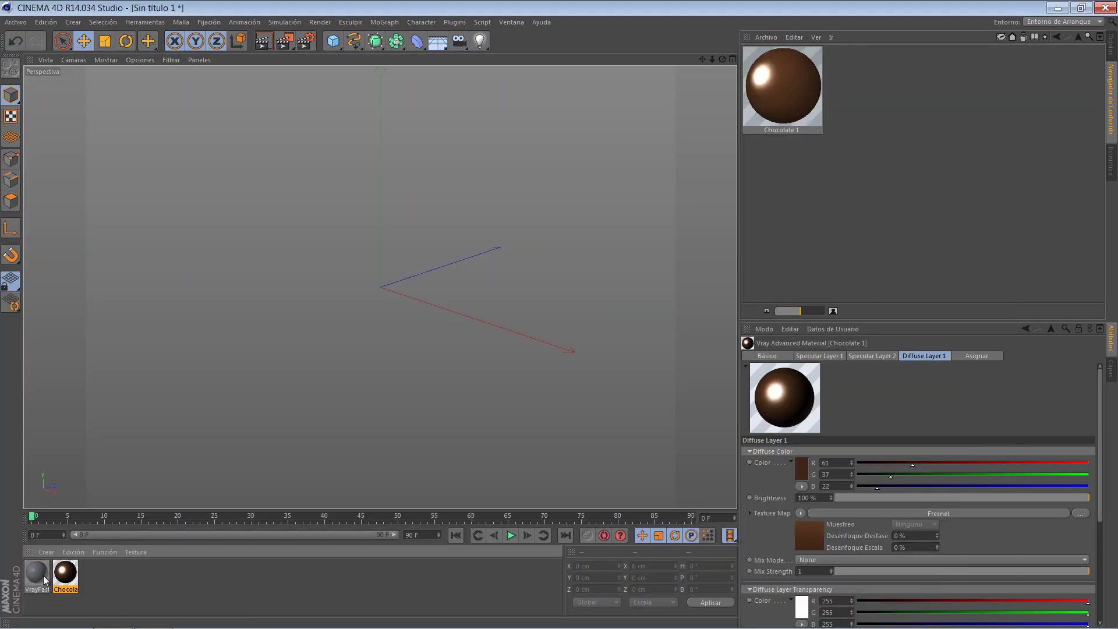
{"action": "left_click_drag", "start_coordinate": [39, 580], "coordinate": [899, 220]}
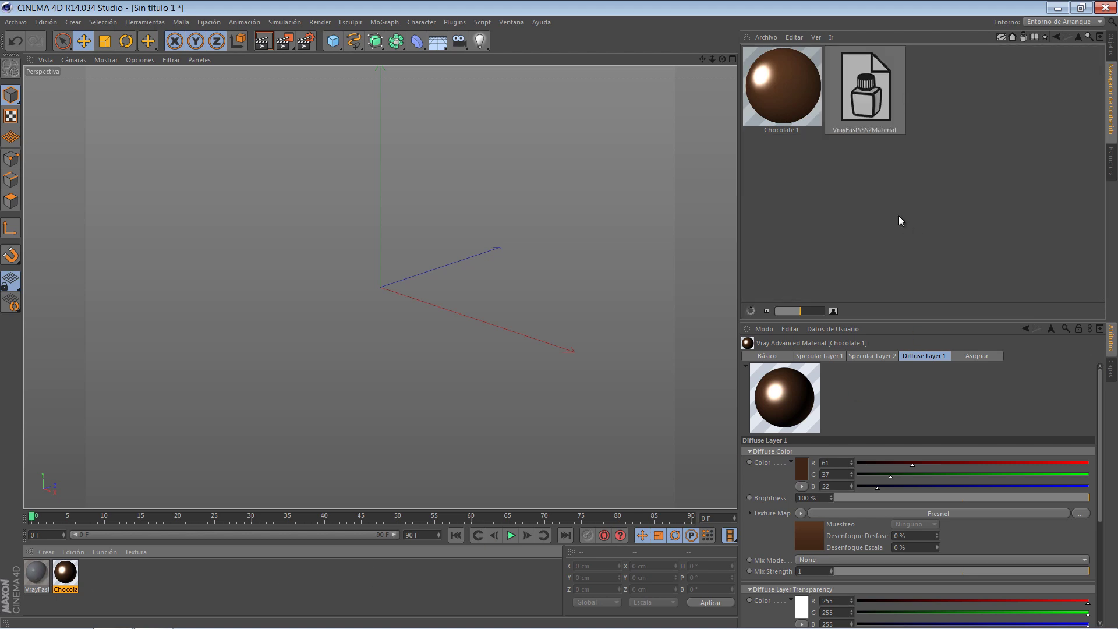
- Check the texture images in the stones2 tex subfolder and merge the stones2 C4D file into the scene
{"action": "left_click", "coordinate": [17, 22]}
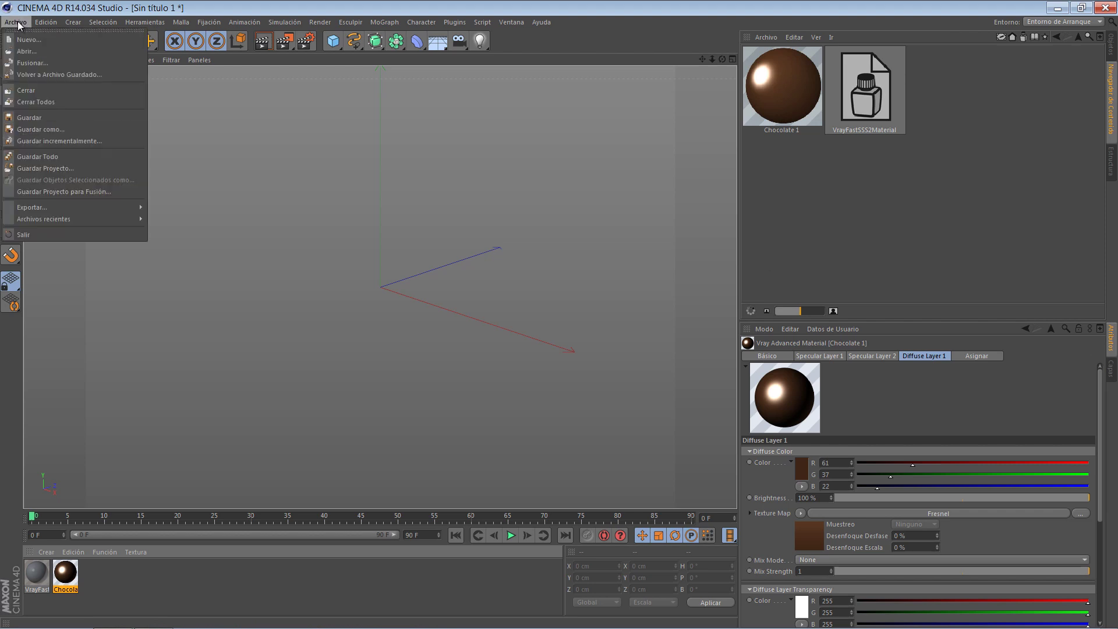
{"action": "left_click", "coordinate": [46, 62]}
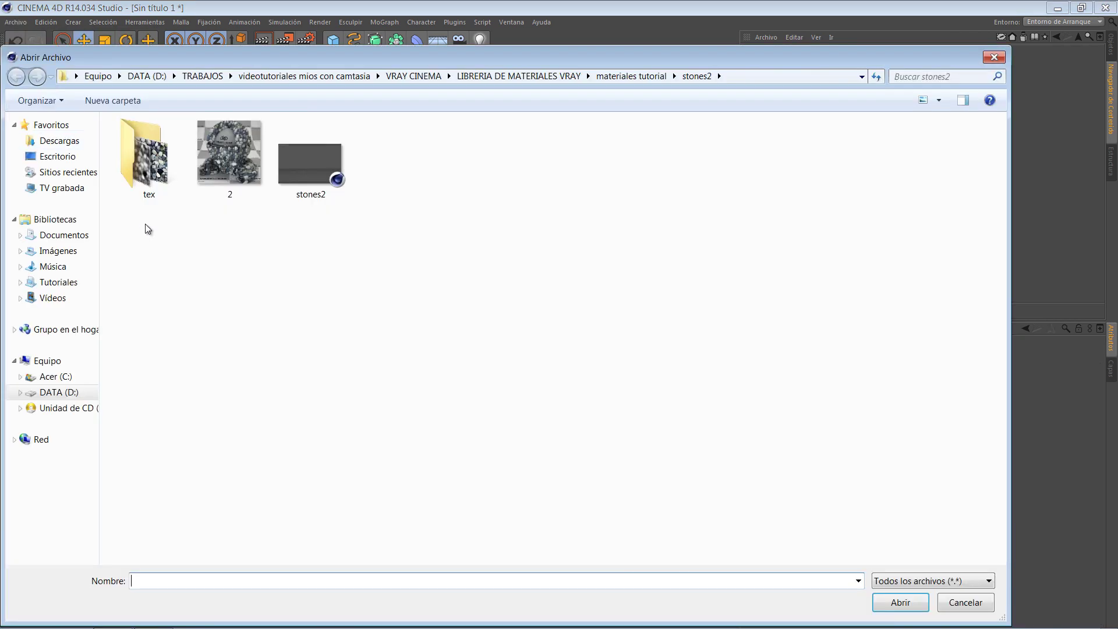
{"action": "double_click", "coordinate": [149, 177]}
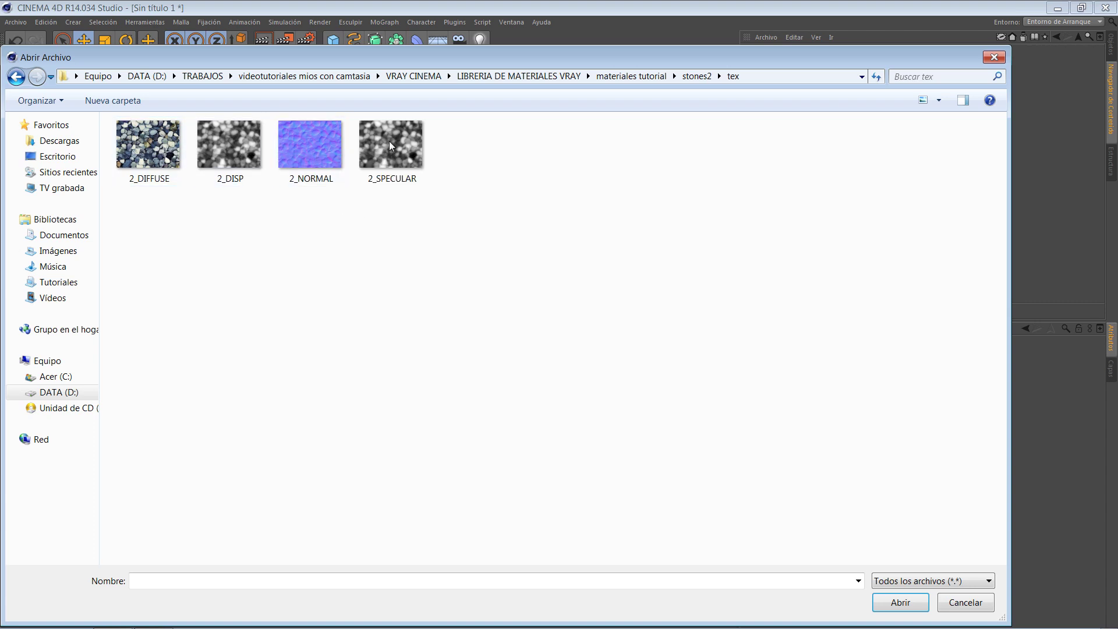
{"action": "left_click", "coordinate": [16, 77]}
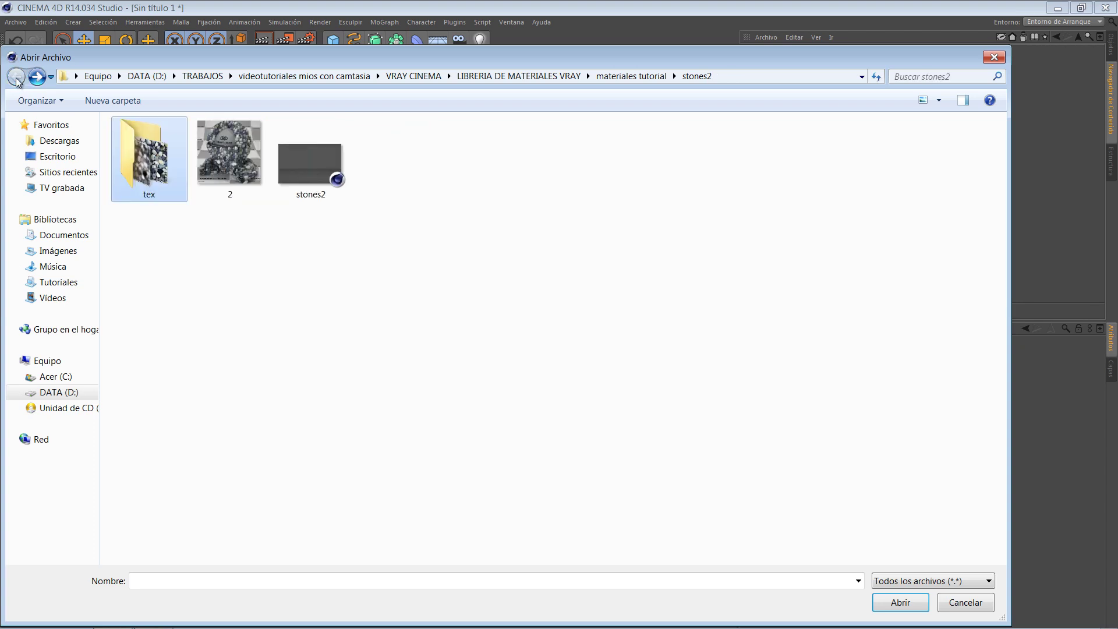
{"action": "left_click", "coordinate": [315, 159]}
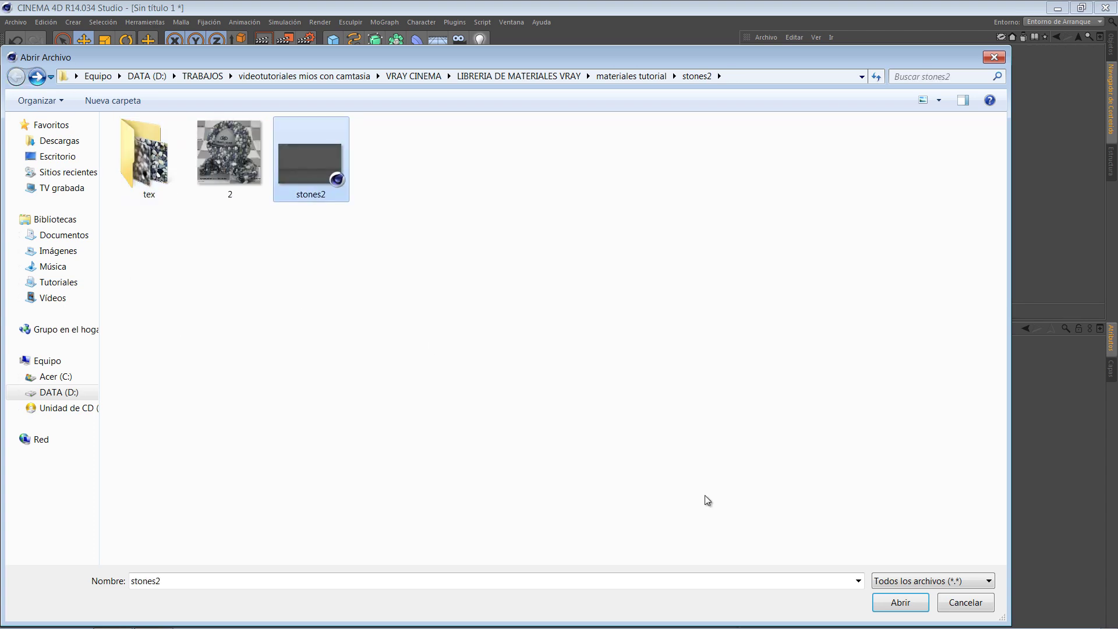
{"action": "left_click", "coordinate": [890, 600]}
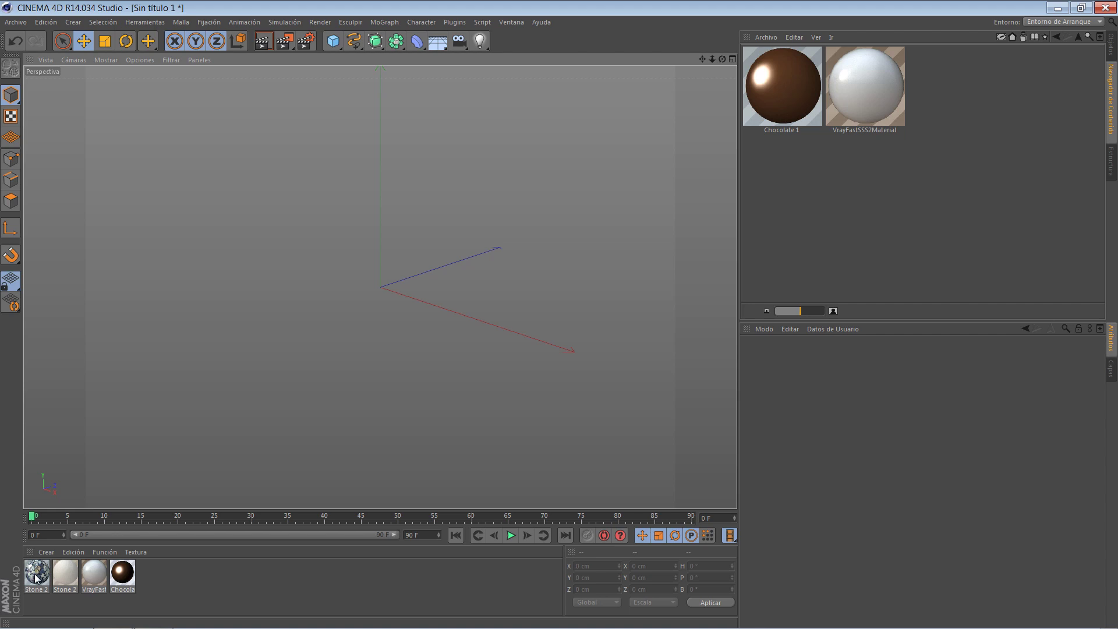
- Set the preview shape of the Stone 2 diff material to Esfera and close its material editor
{"action": "double_click", "coordinate": [36, 575]}
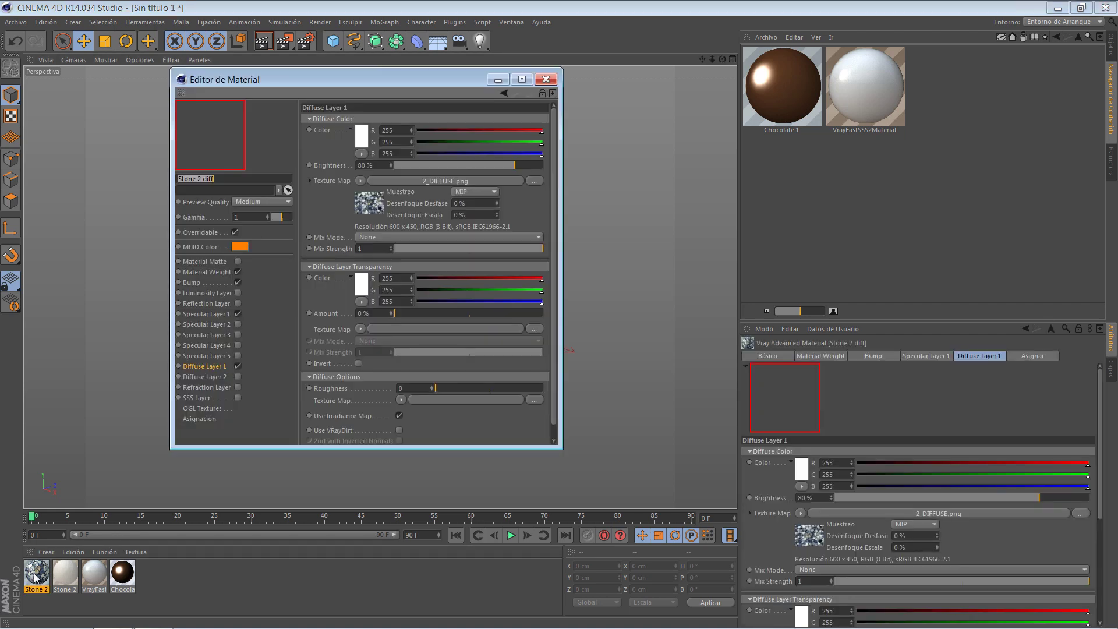
{"action": "right_click", "coordinate": [211, 139]}
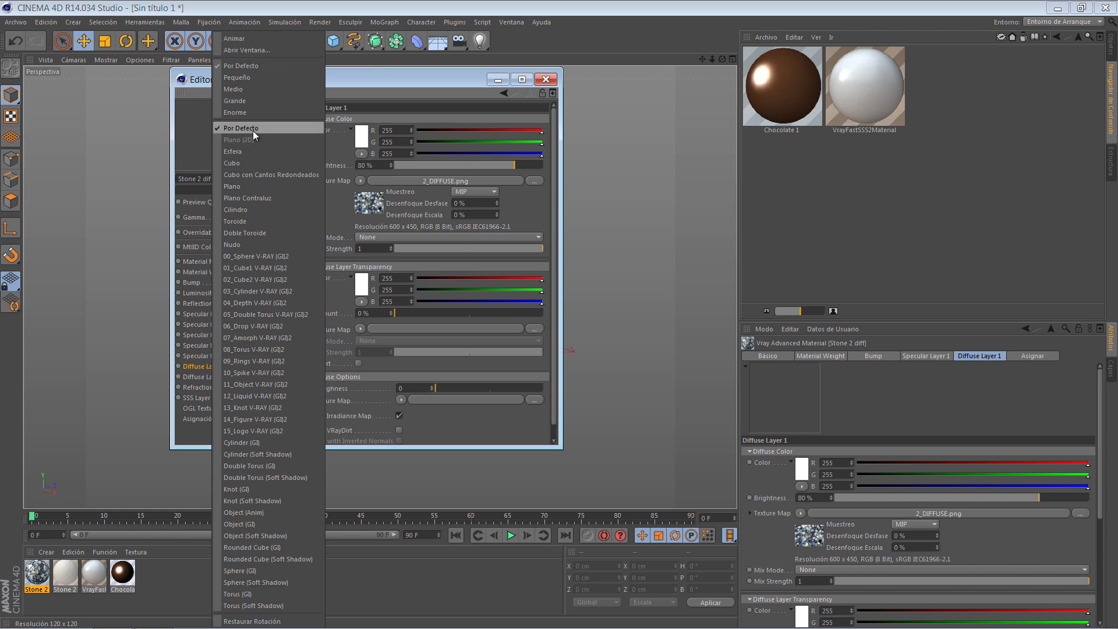
{"action": "left_click", "coordinate": [248, 152]}
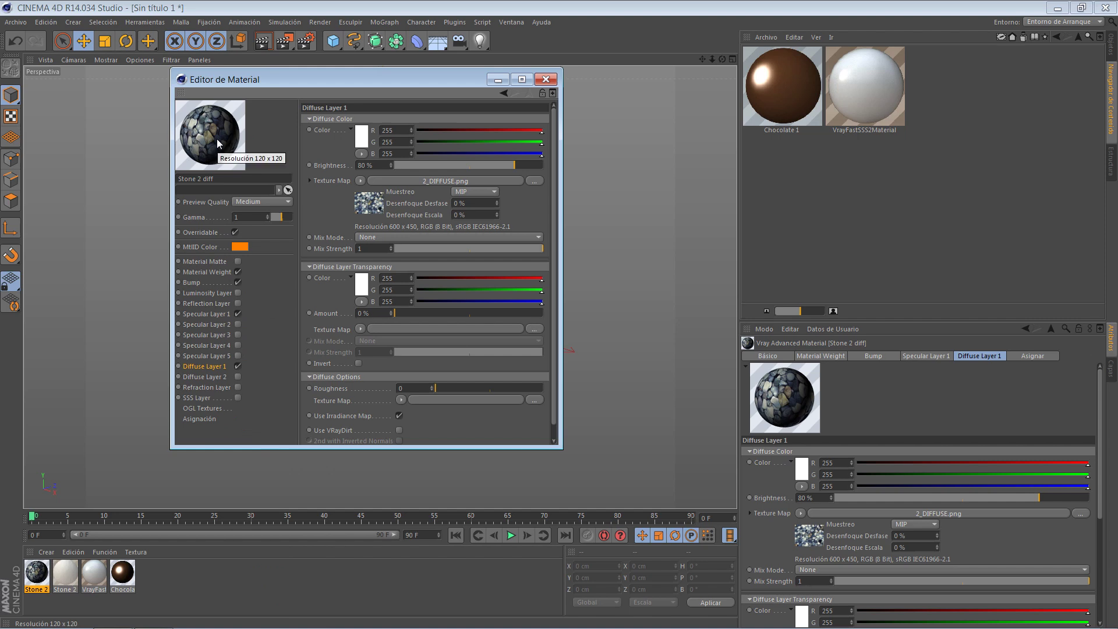
{"action": "left_click", "coordinate": [547, 81]}
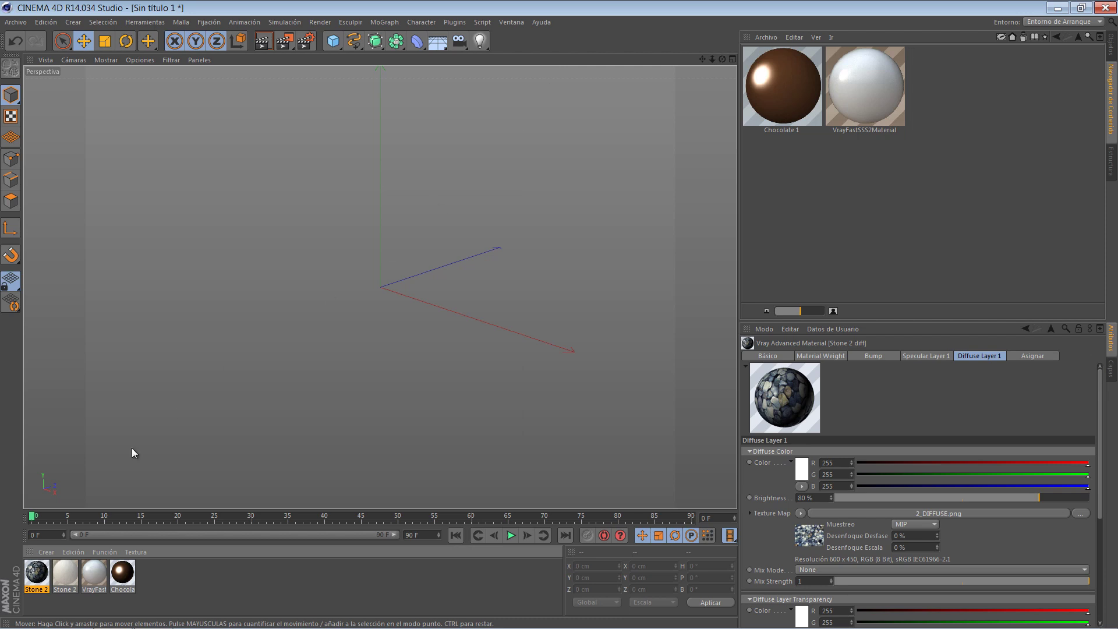
- Add the Stone 2 diff material to the preset library alongside Chocolate 1 and VrayFastSSS2Material
{"action": "left_click_drag", "start_coordinate": [43, 574], "coordinate": [871, 259]}
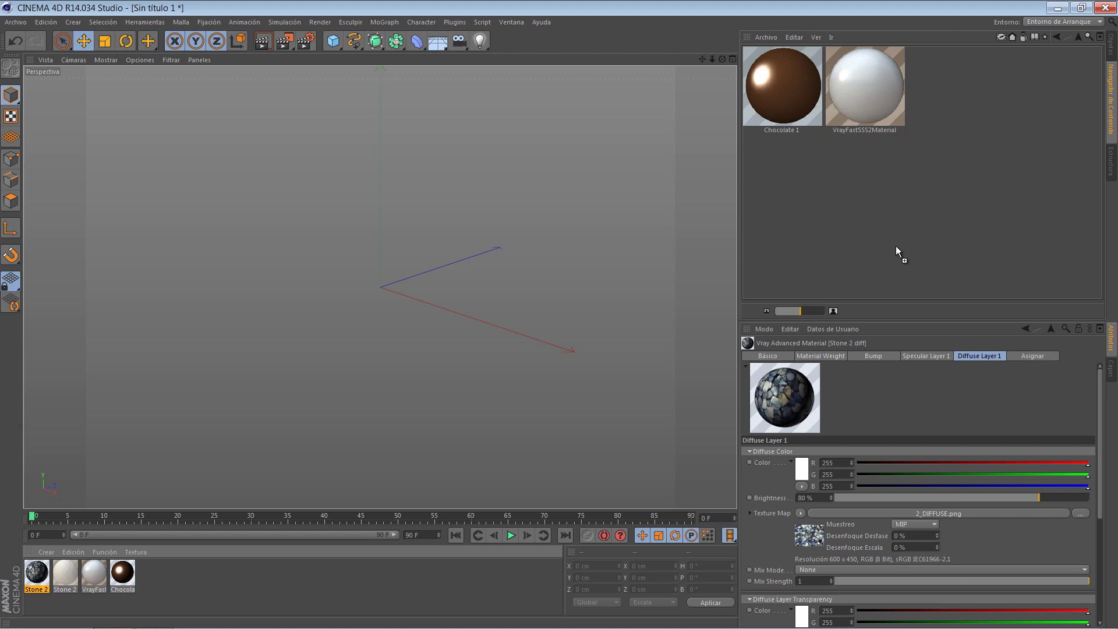
{"action": "left_click_drag", "start_coordinate": [895, 246], "coordinate": [190, 580]}
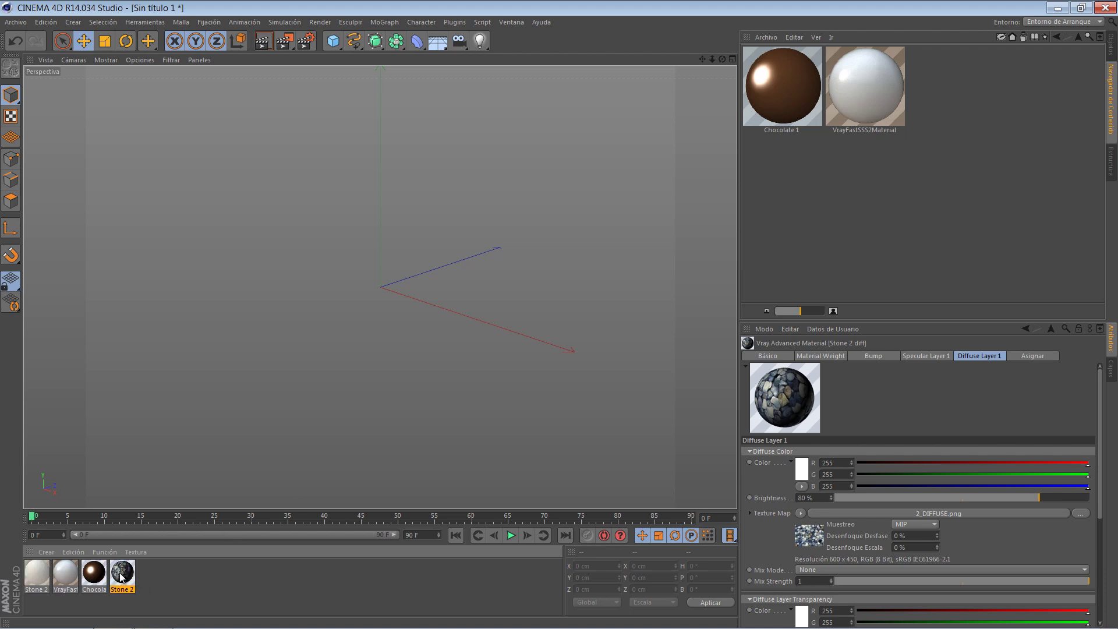
{"action": "left_click_drag", "start_coordinate": [121, 577], "coordinate": [920, 225]}
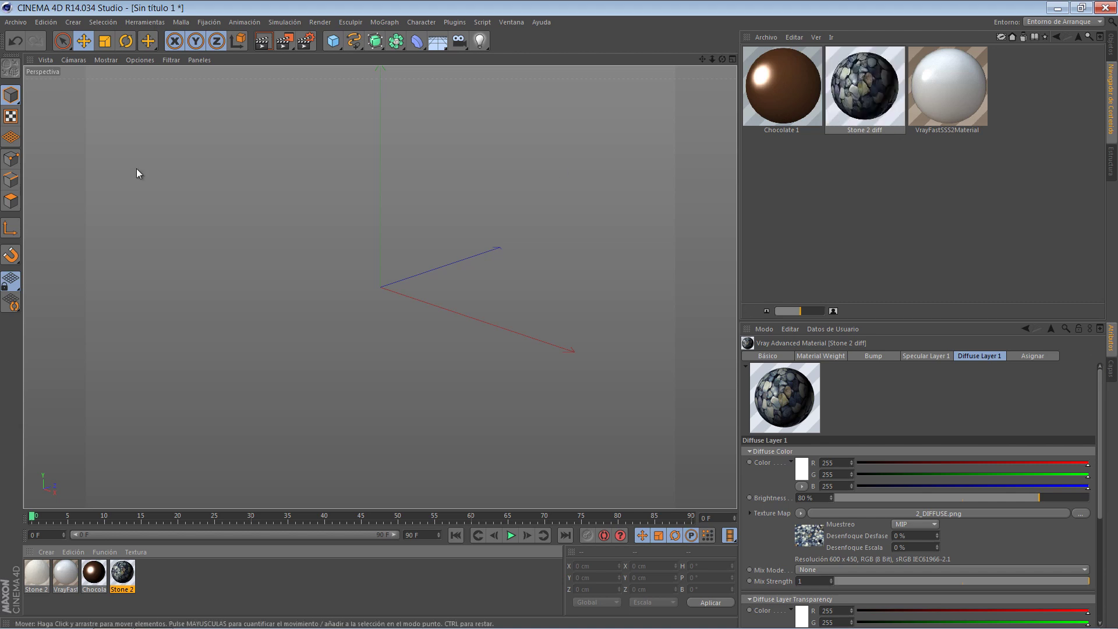
- Check the texture search paths in the Archivos preferences, especially Ruta 2, and close the preferences
{"action": "left_click", "coordinate": [51, 21]}
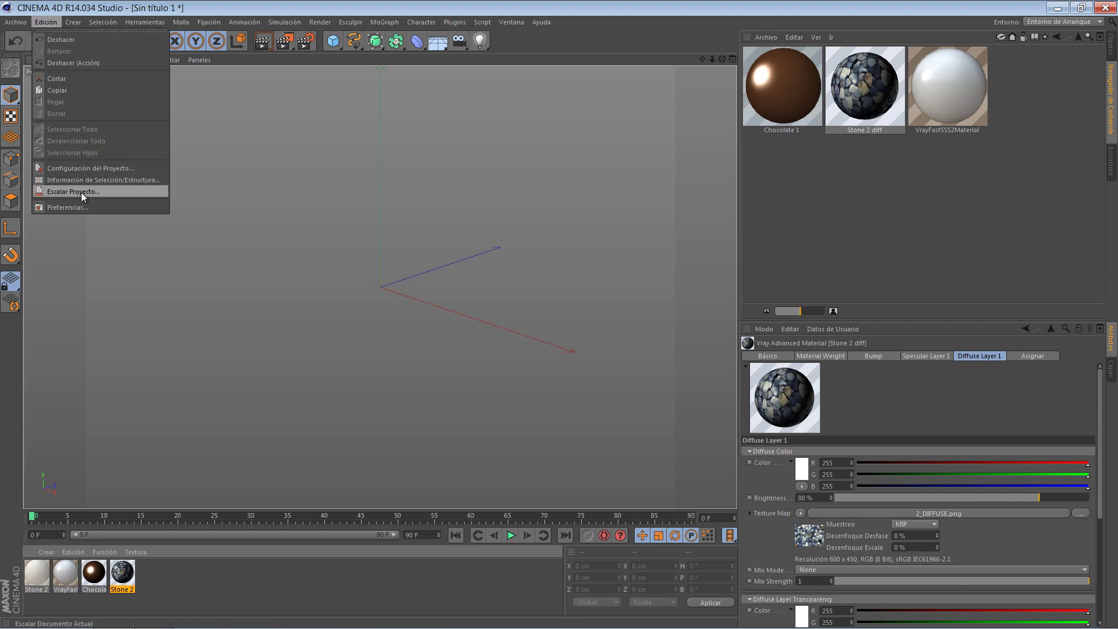
{"action": "left_click", "coordinate": [82, 209]}
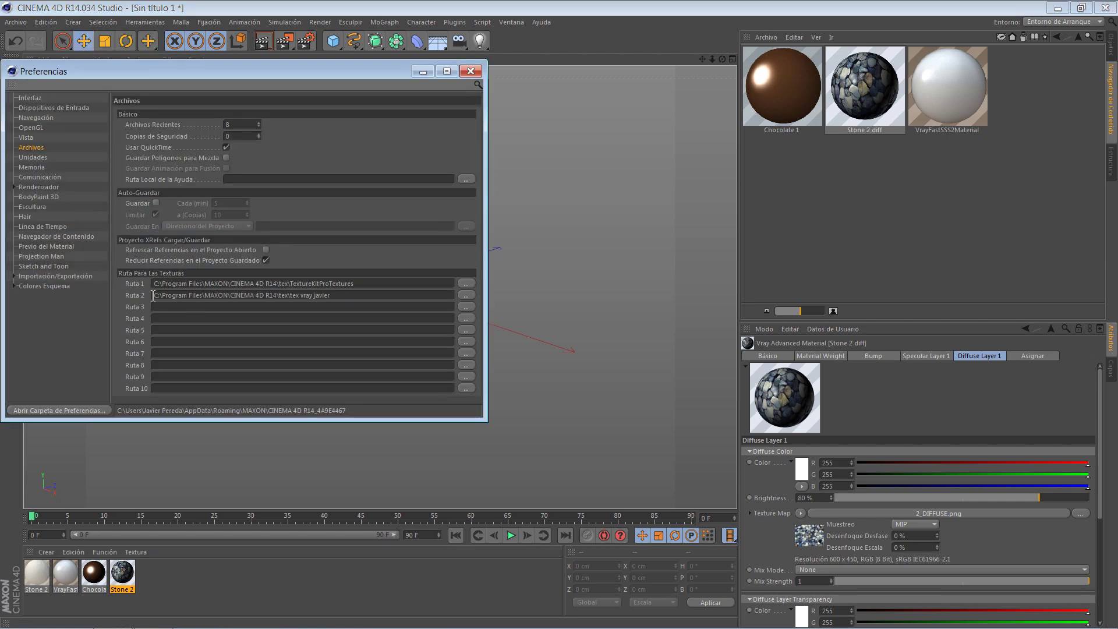
{"action": "left_click", "coordinate": [351, 297]}
{"action": "left_click", "coordinate": [471, 71]}
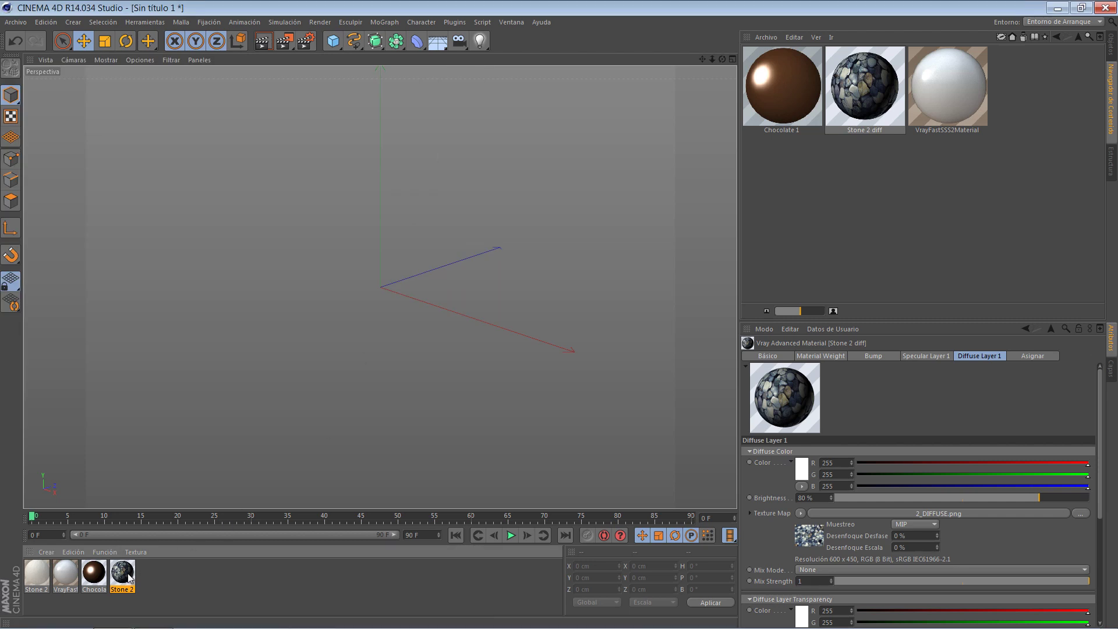
- Add a second copy of Stone 2 diff to the preset library together with its textures, and check the images in the library's tex folder
{"action": "left_click_drag", "start_coordinate": [128, 578], "coordinate": [952, 215]}
{"action": "double_click", "coordinate": [795, 92]}
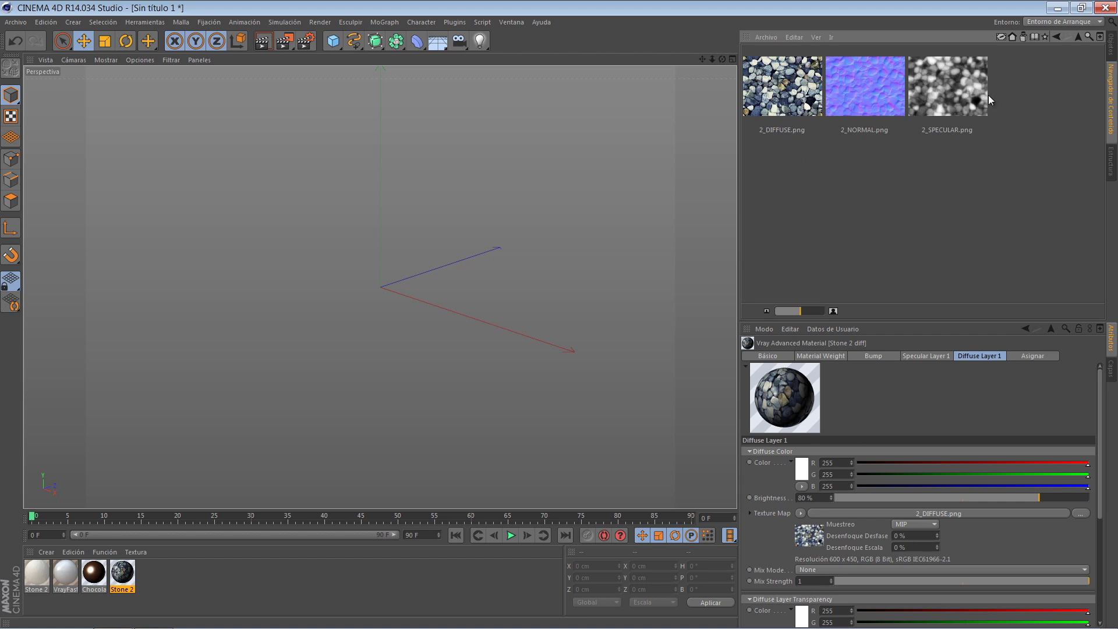
{"action": "left_click", "coordinate": [1081, 41]}
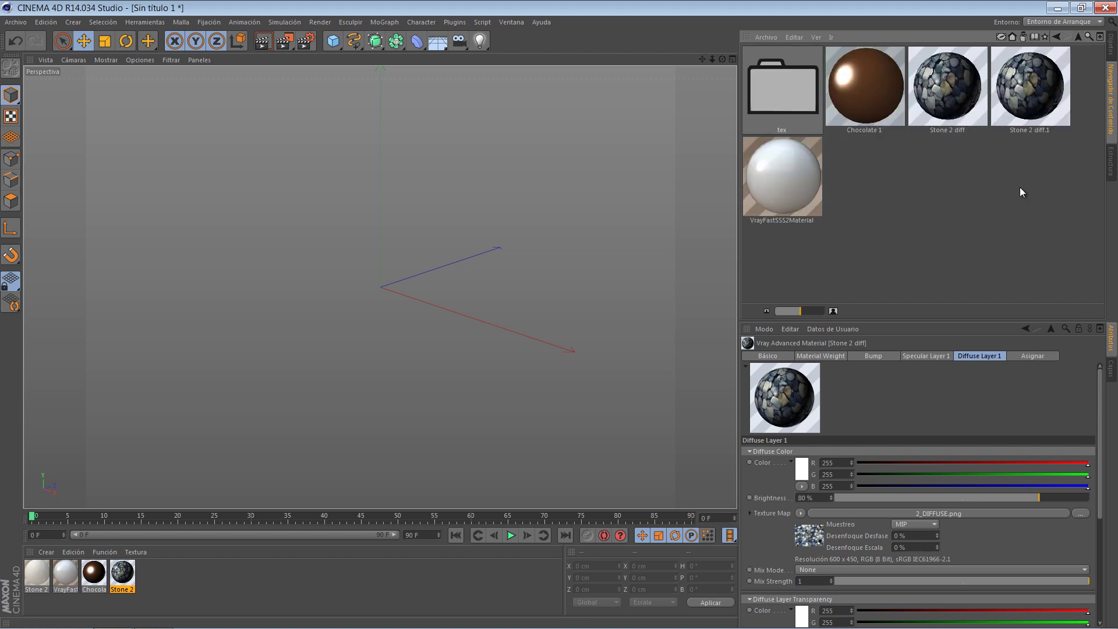